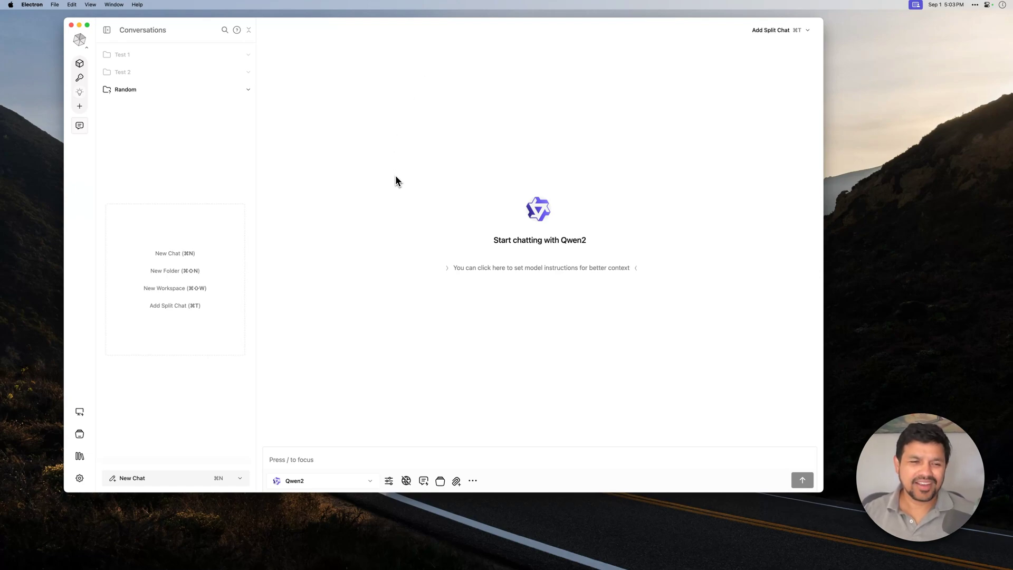
pyautogui.click(240, 480)
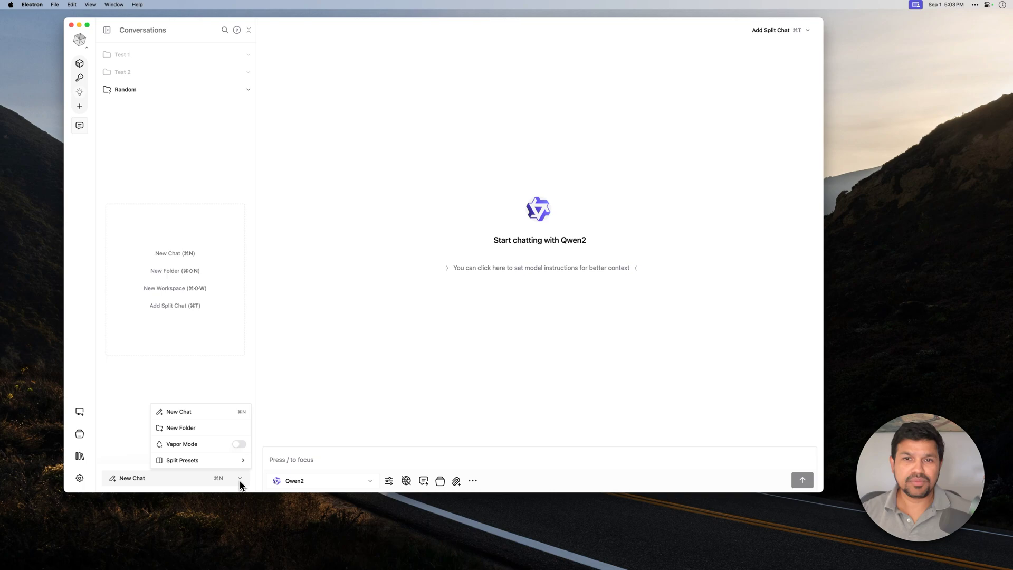
pyautogui.moveTo(224, 461)
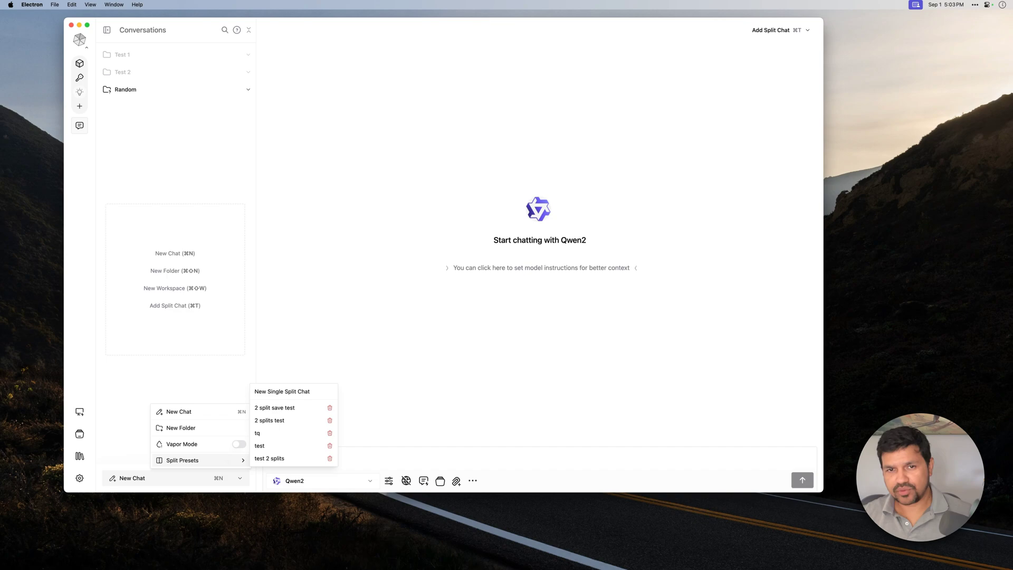
pyautogui.click(224, 453)
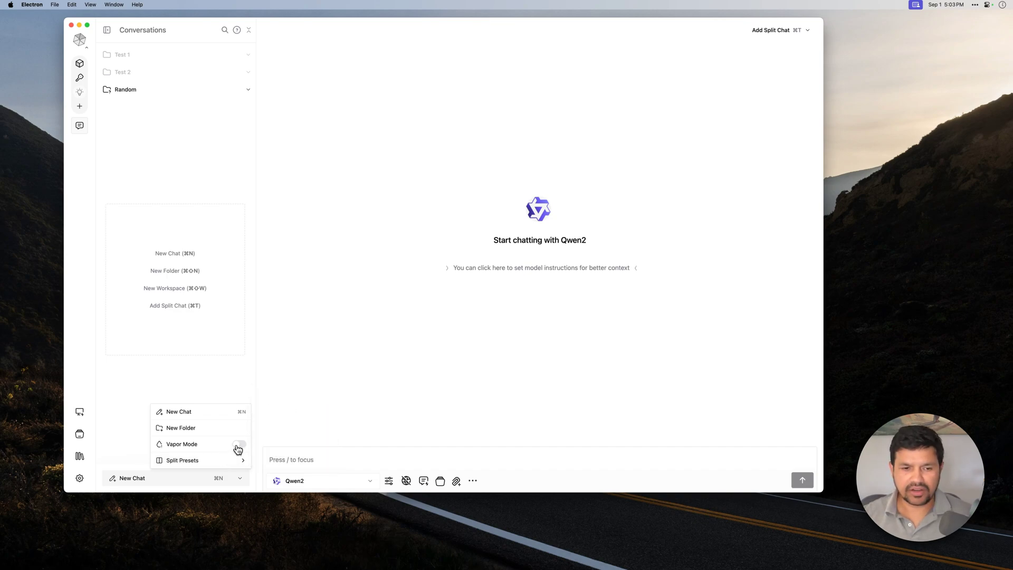
pyautogui.click(237, 446)
pyautogui.click(238, 445)
pyautogui.click(352, 300)
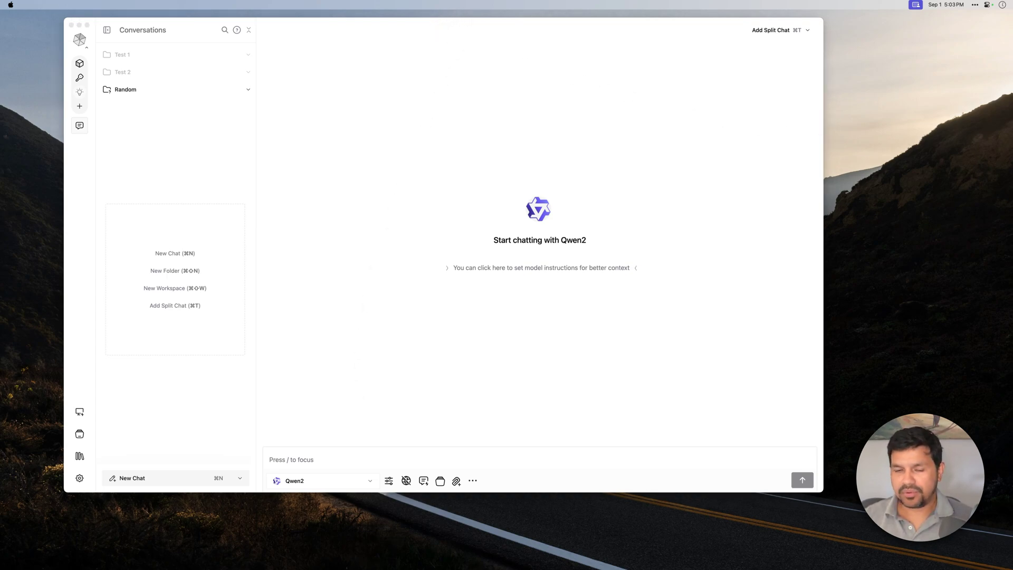
pyautogui.click(332, 394)
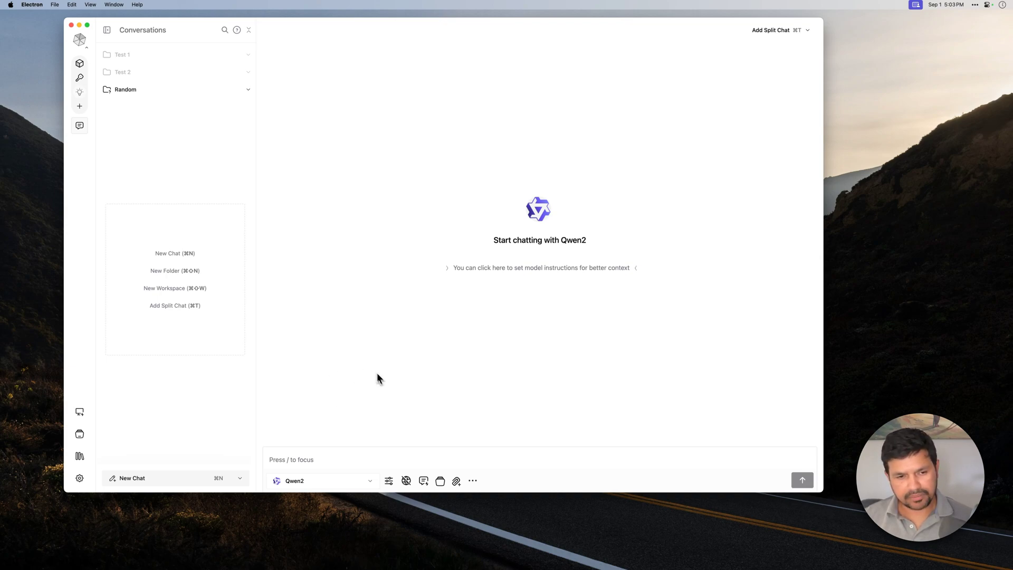
pyautogui.click(240, 478)
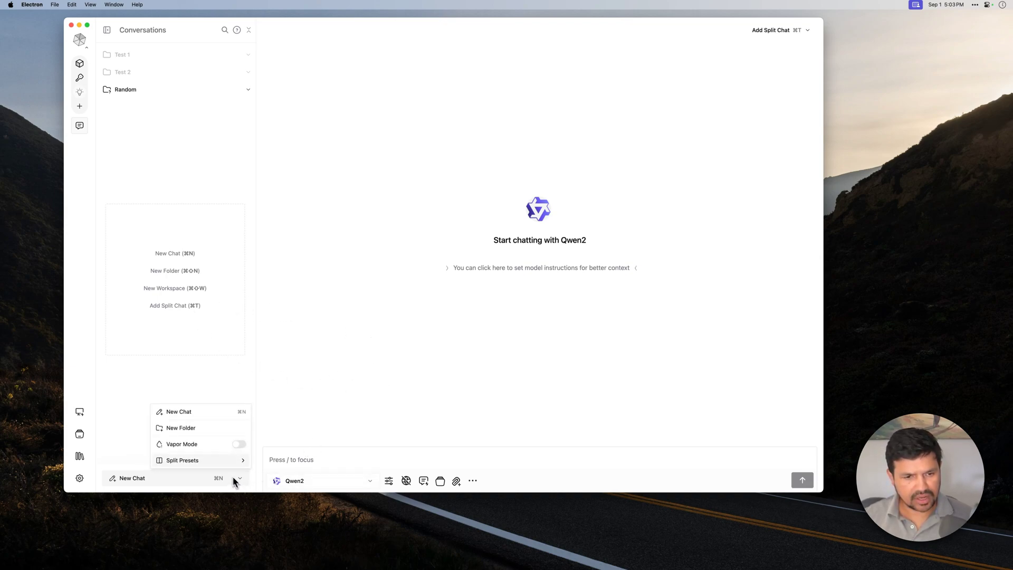
pyautogui.click(238, 445)
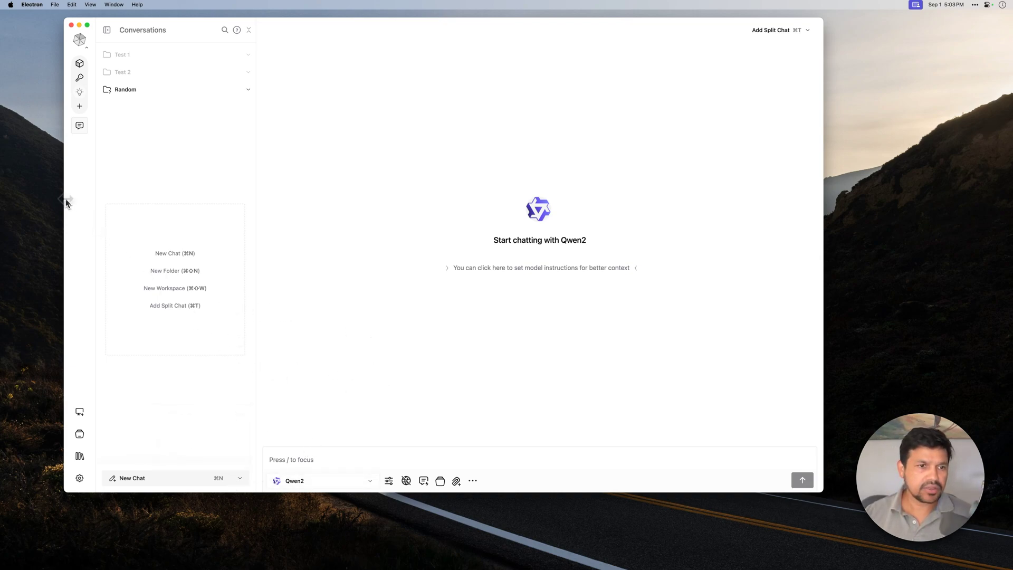
# Hide the conversations sidebar and send Qwen2 the message "name 2 wild animals"
pyautogui.press('super+b')
pyautogui.click(267, 462)
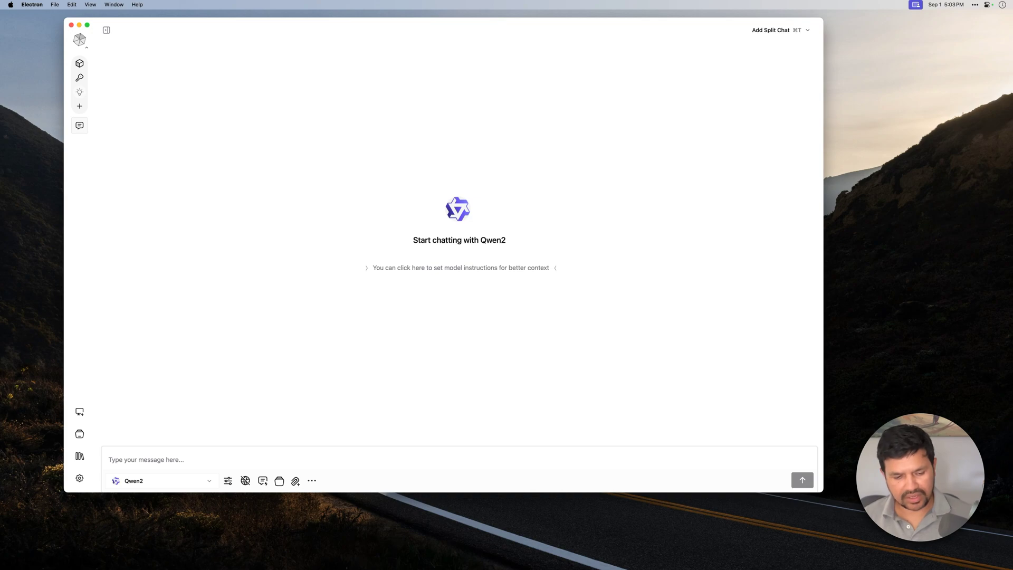
pyautogui.write('name 2 wild ')
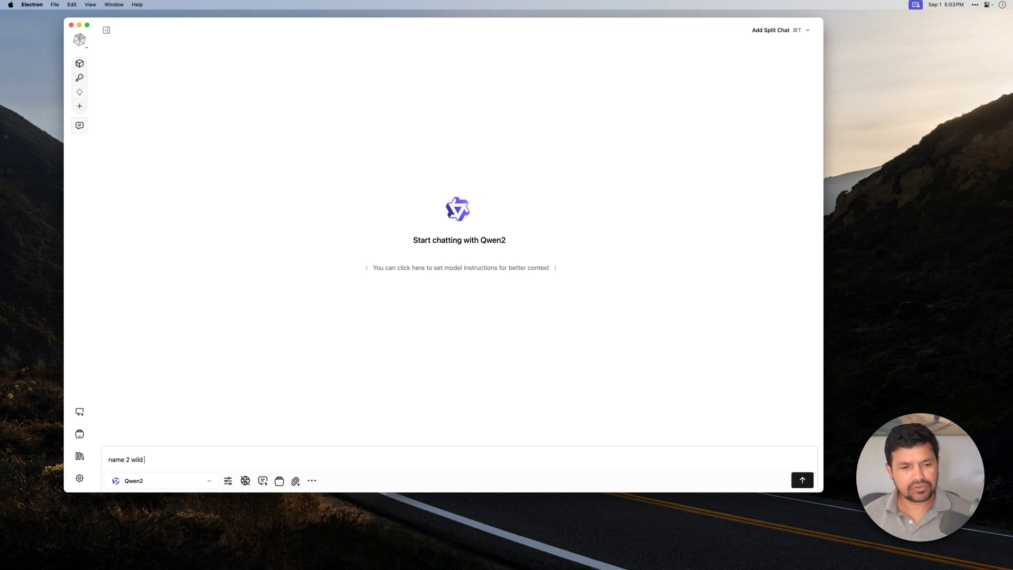
pyautogui.write('animals')
pyautogui.press('Return')
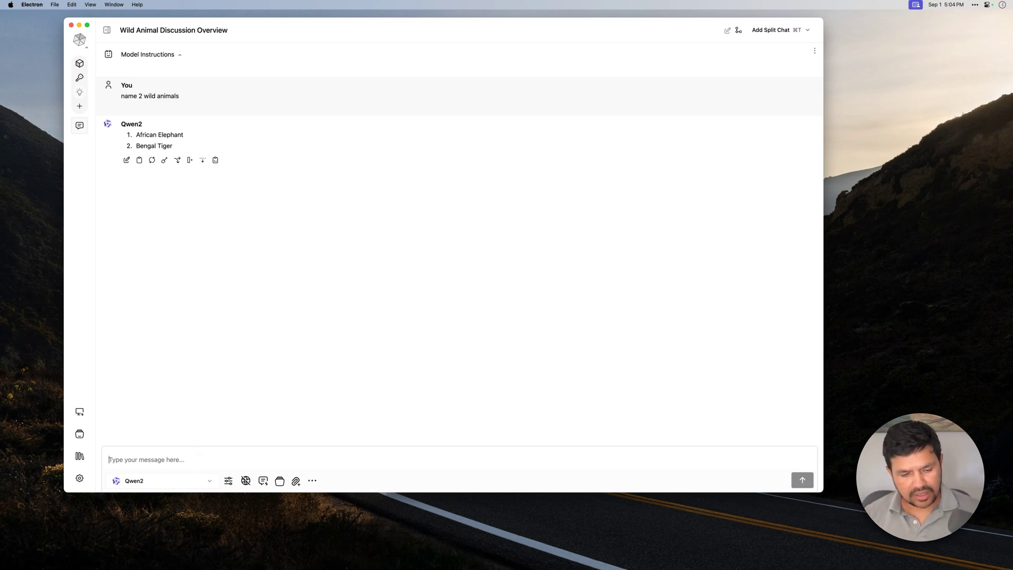
# Send the follow-up message "one more" in the wild animals chat
pyautogui.write('one more')
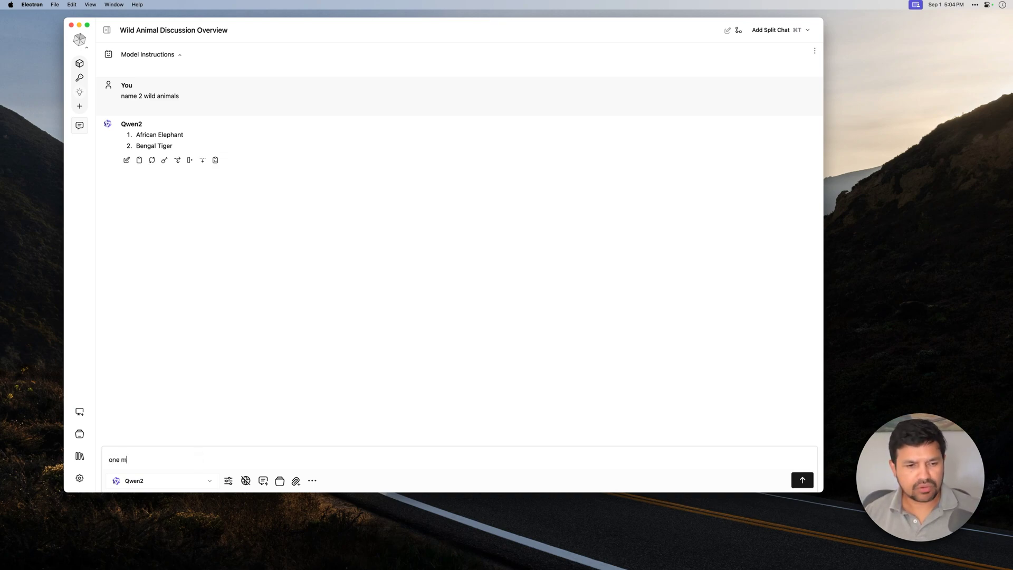
pyautogui.press('Return')
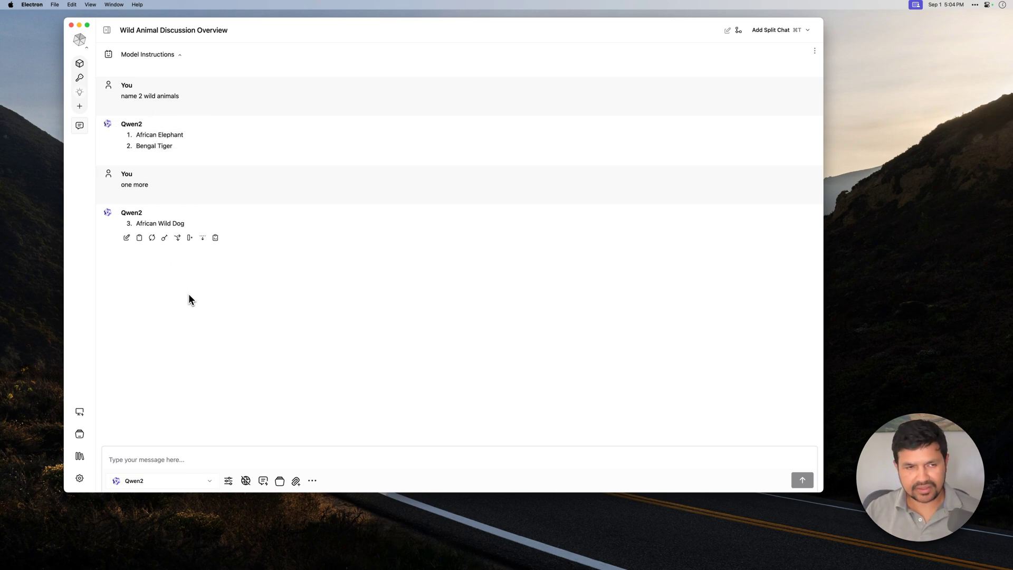
pyautogui.click(202, 348)
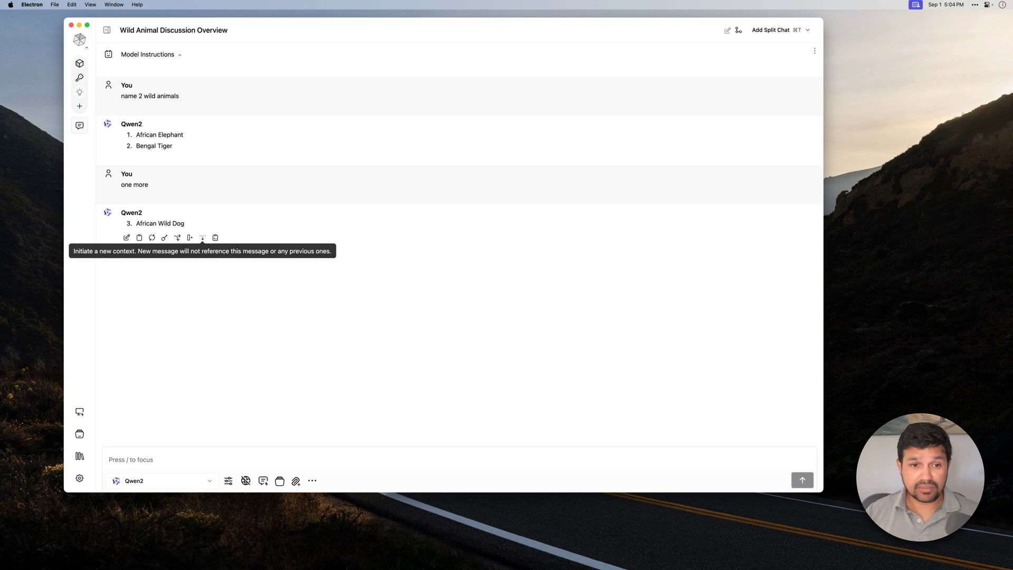
# Start a new context below the African Wild Dog reply and send "one more" again
pyautogui.click(203, 237)
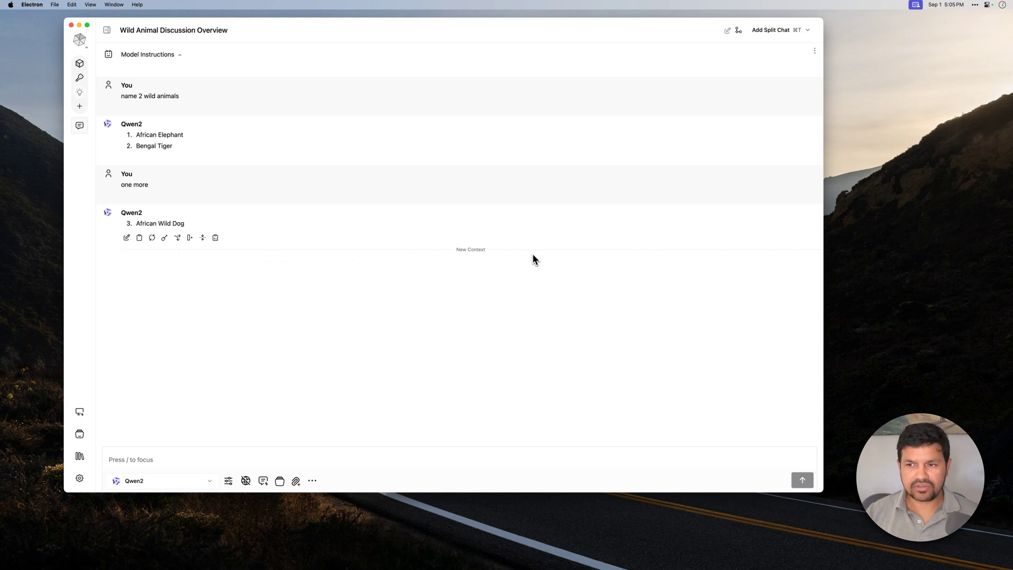
pyautogui.moveTo(477, 258)
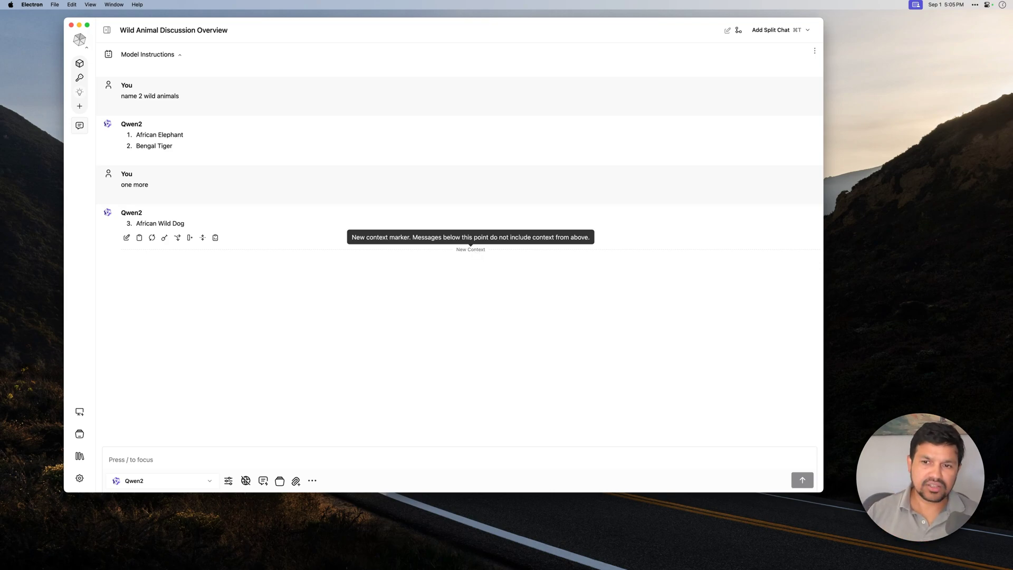
pyautogui.click(201, 461)
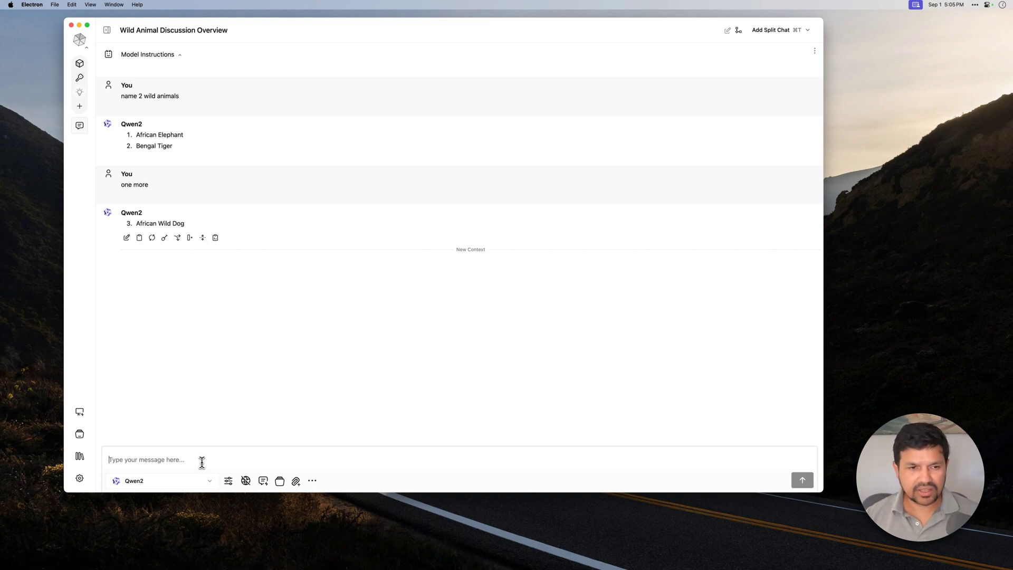
pyautogui.write('one more')
pyautogui.press('Return')
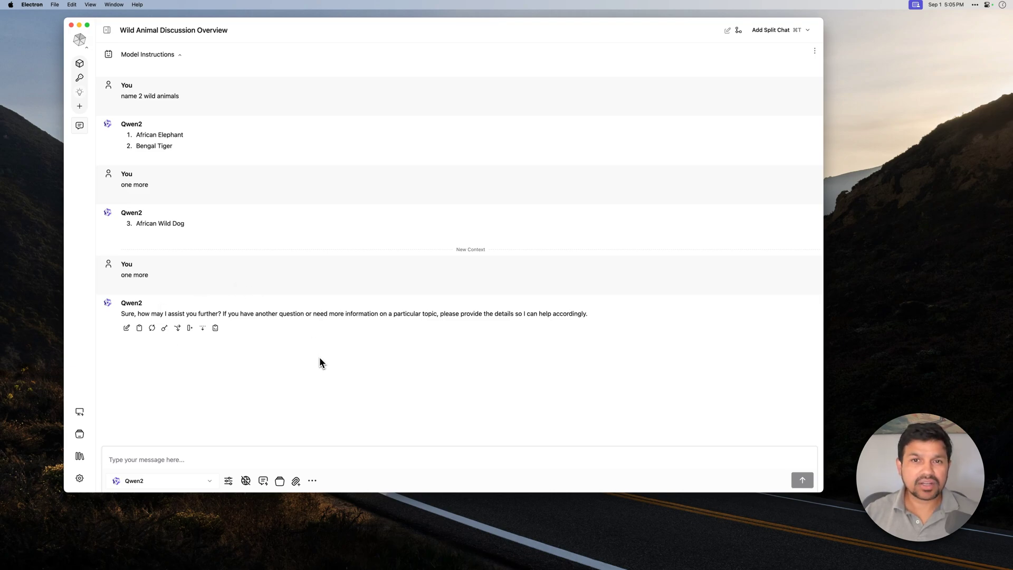
pyautogui.moveTo(148, 181)
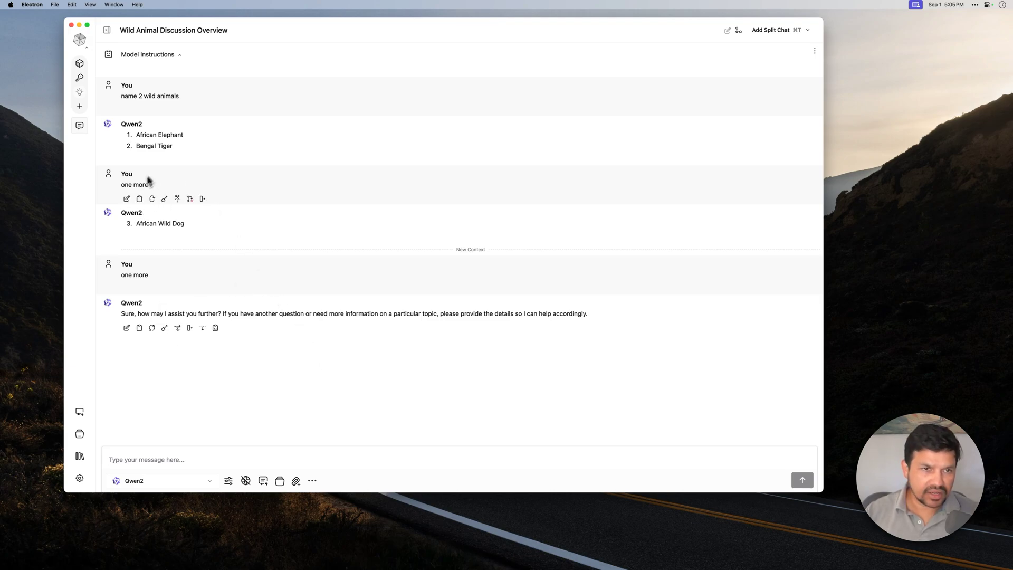
pyautogui.moveTo(153, 104)
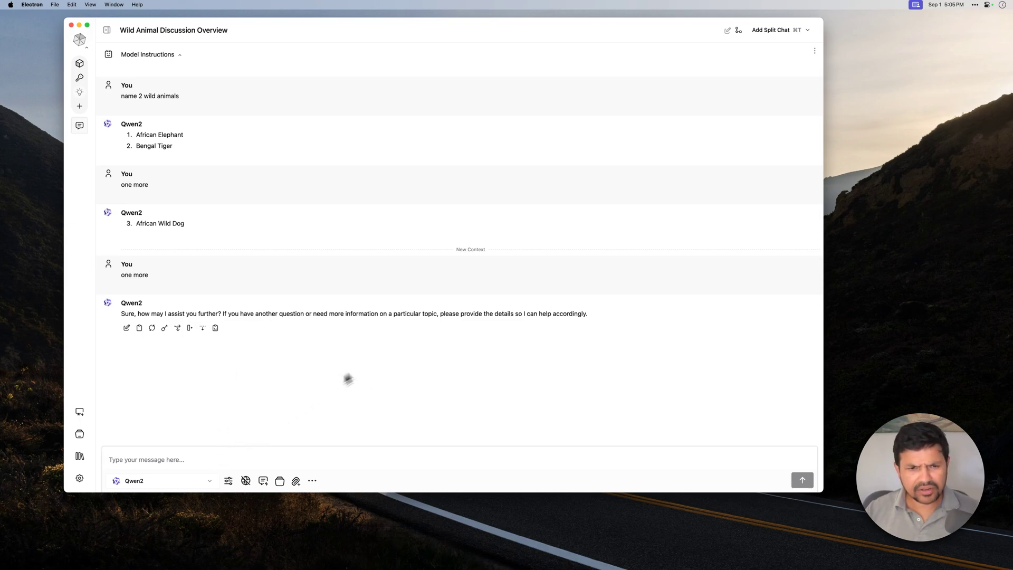
# Start another new context below the latest reply and ask "how do you make an image grayscale using css?"
pyautogui.click(202, 328)
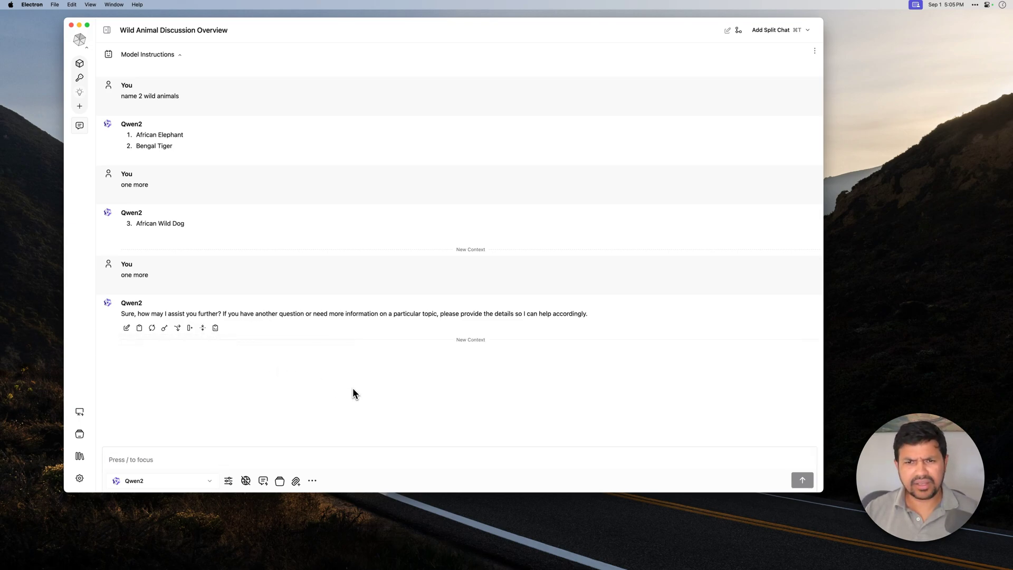
pyautogui.click(247, 457)
pyautogui.write('how')
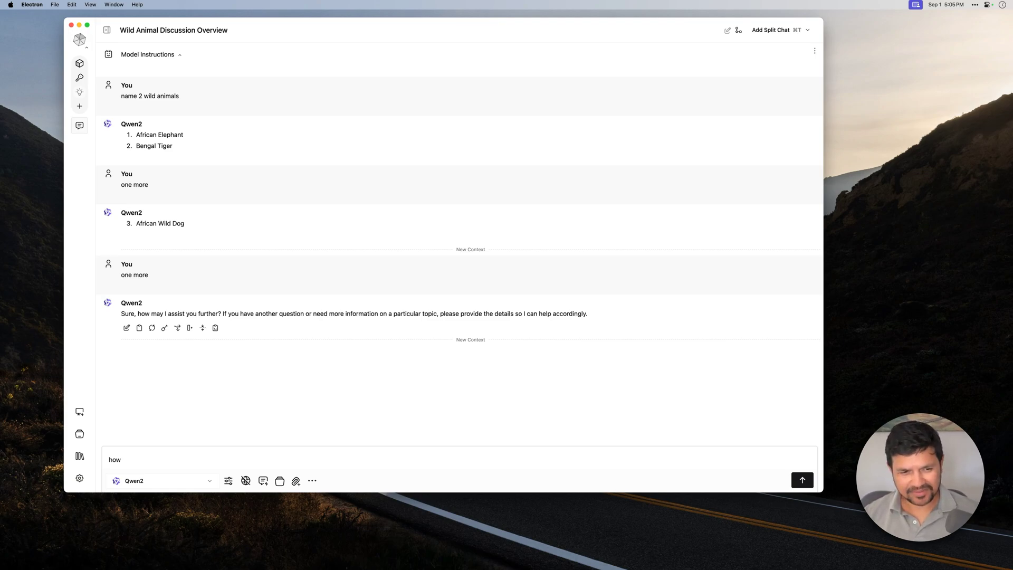
pyautogui.write('do you make in')
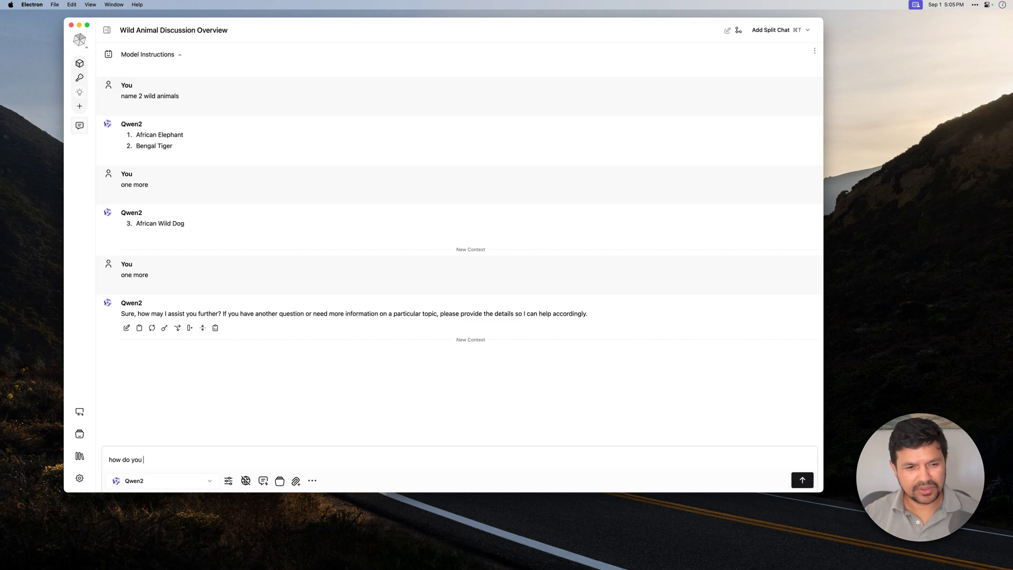
pyautogui.press('BackSpace')
pyautogui.press('BackSpace')
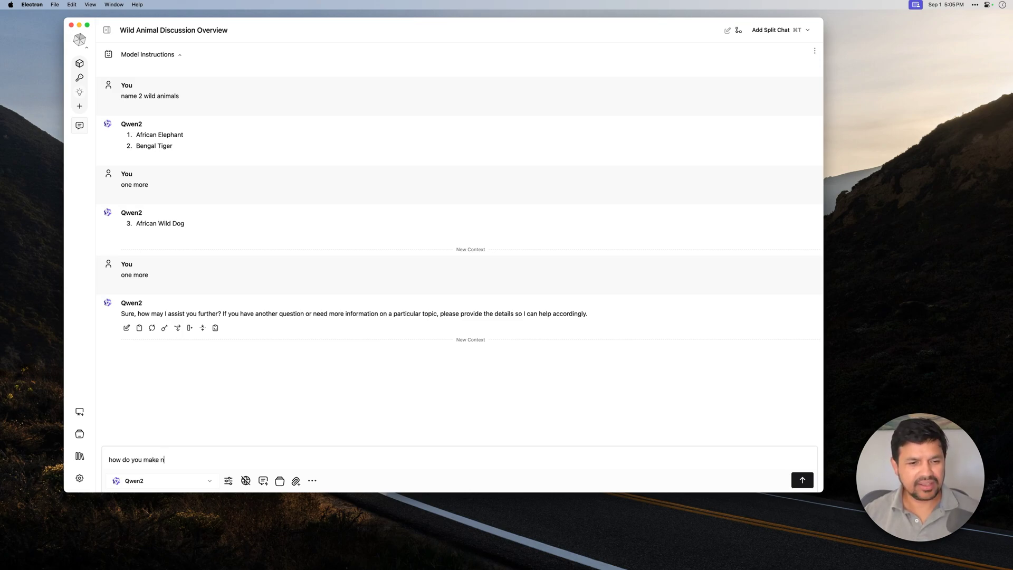
pyautogui.write('an image gra')
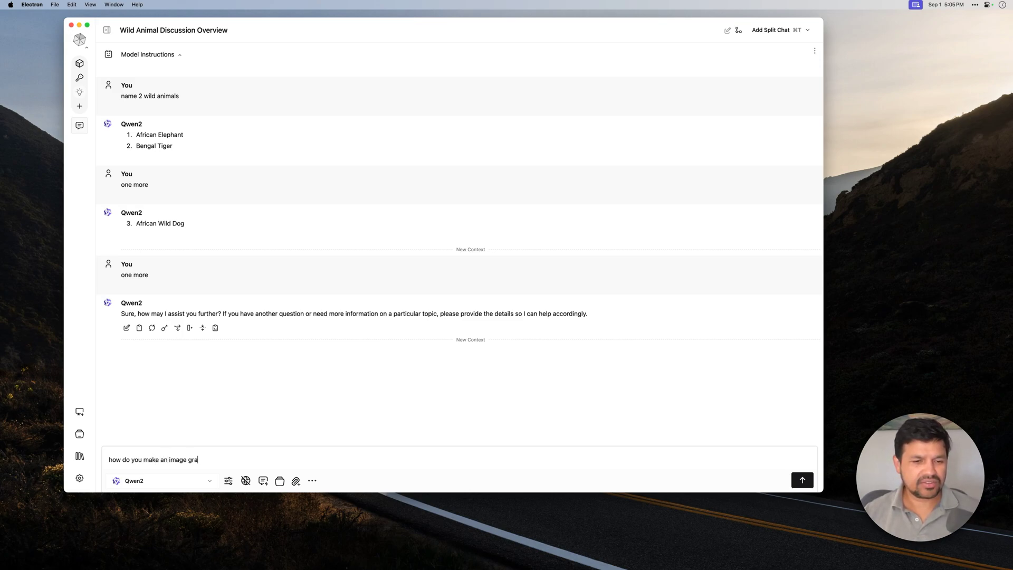
pyautogui.write('yscale in')
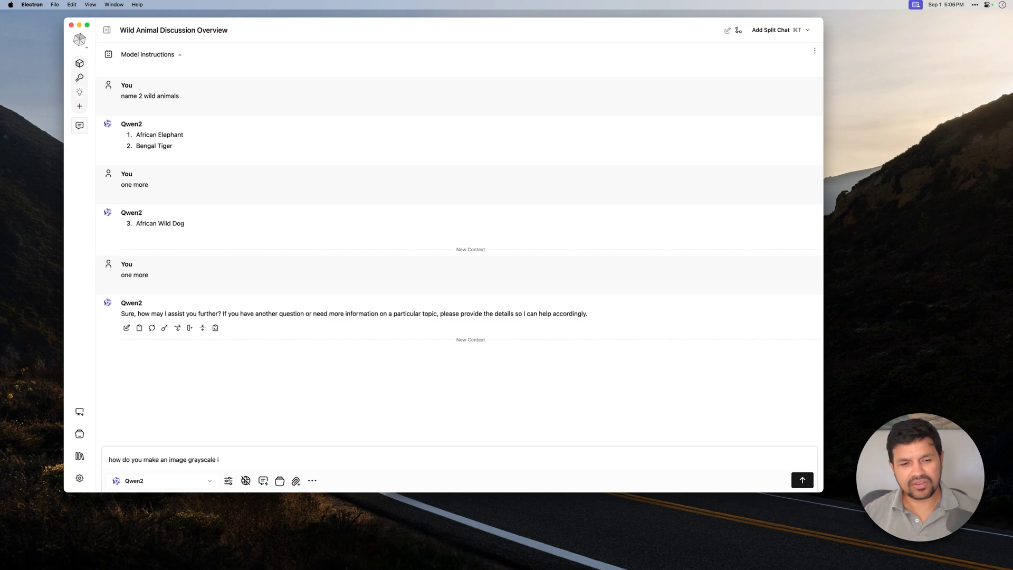
pyautogui.press('BackSpace')
pyautogui.write('using cs')
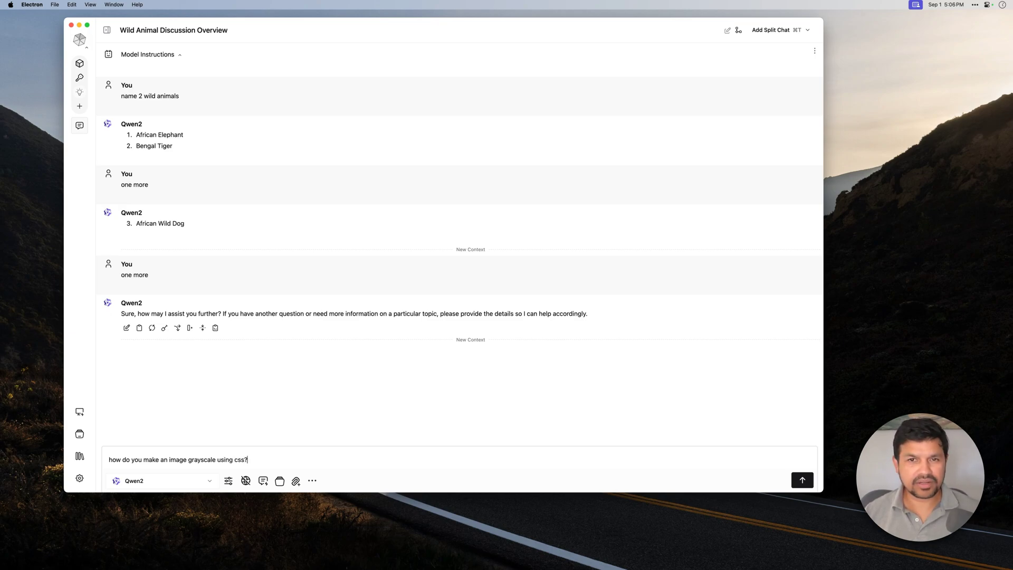
pyautogui.write('s?')
pyautogui.press('Return')
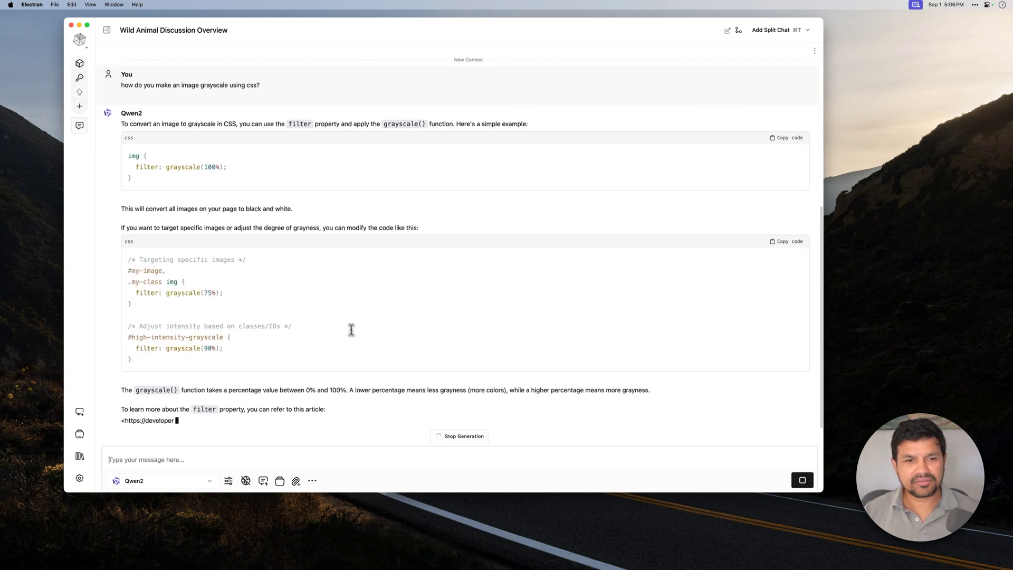
# Regenerate Qwen2's reply to the second "one more" message as a new branch
pyautogui.scroll(5, 357, 335)
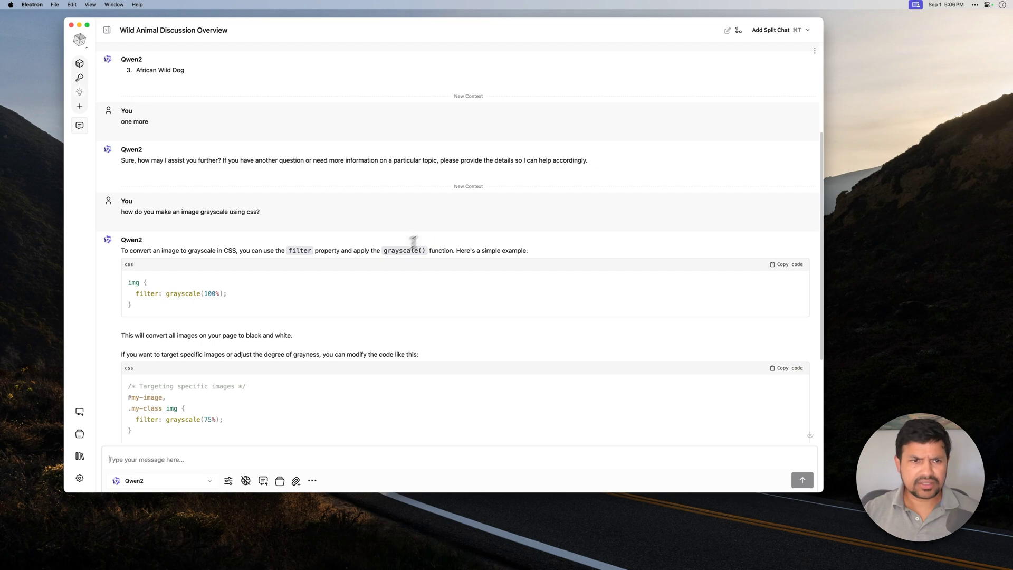
pyautogui.scroll(2, 271, 221)
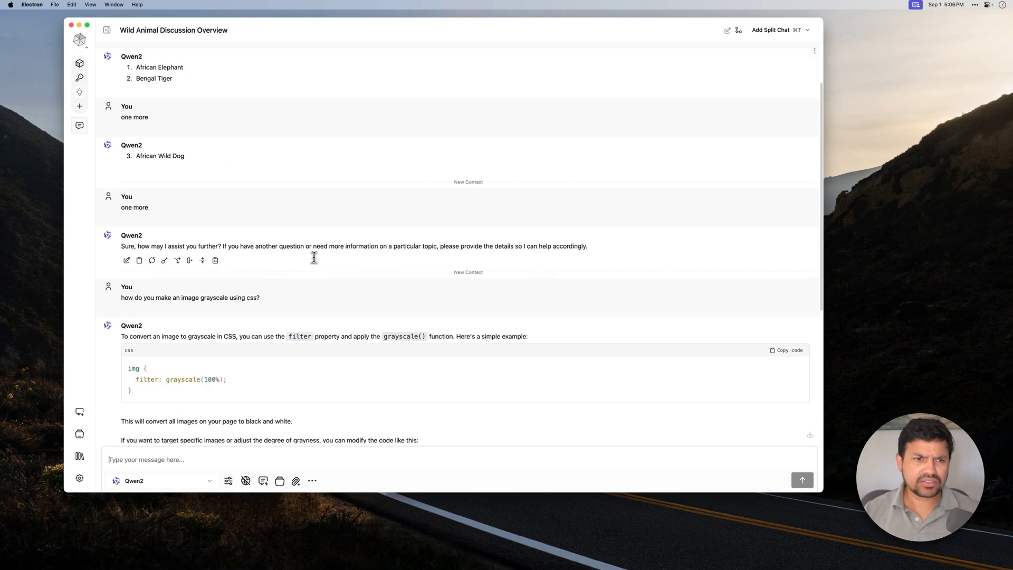
pyautogui.scroll(1, 311, 259)
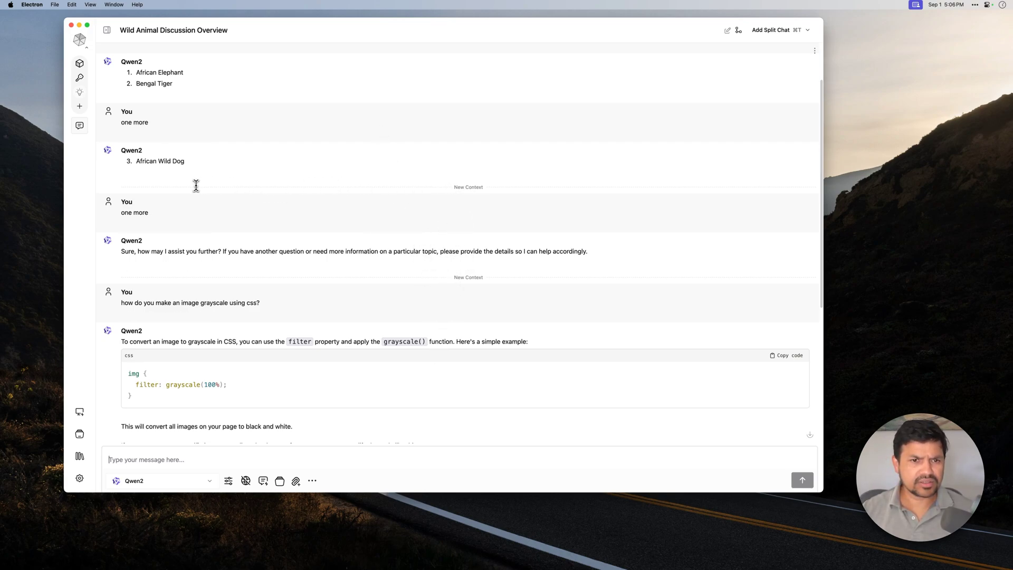
pyautogui.moveTo(204, 176)
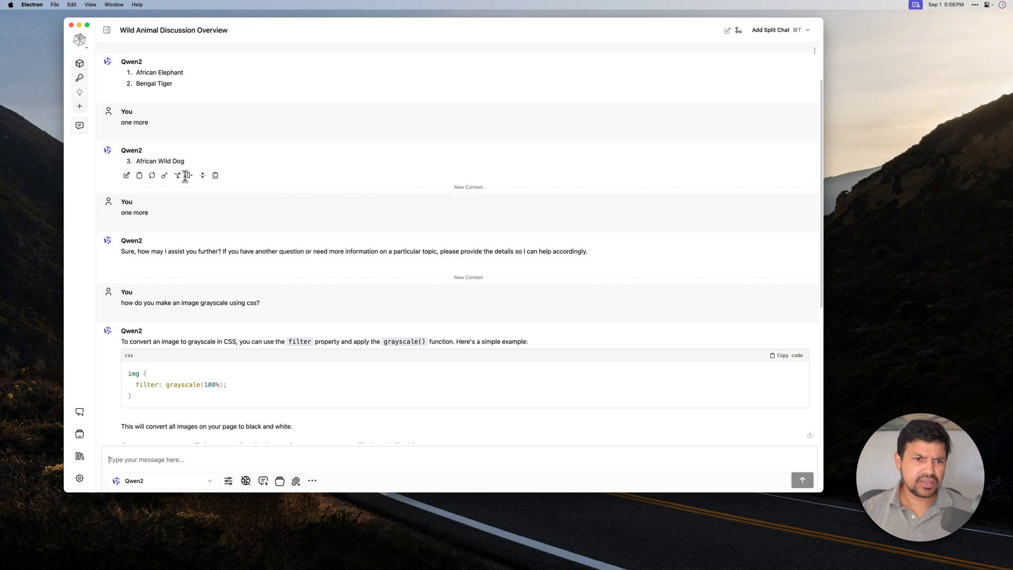
pyautogui.moveTo(196, 262)
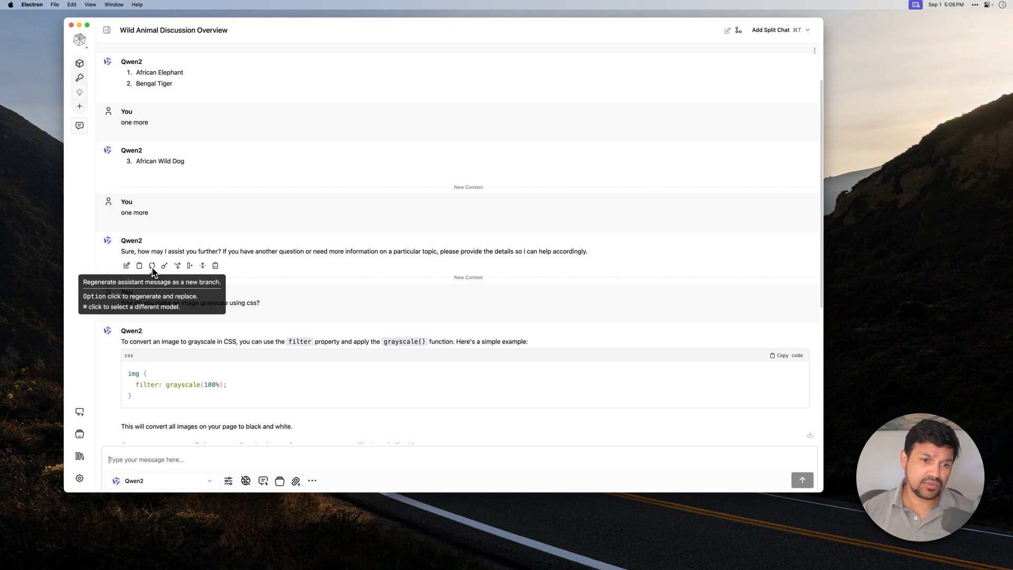
pyautogui.click(152, 265)
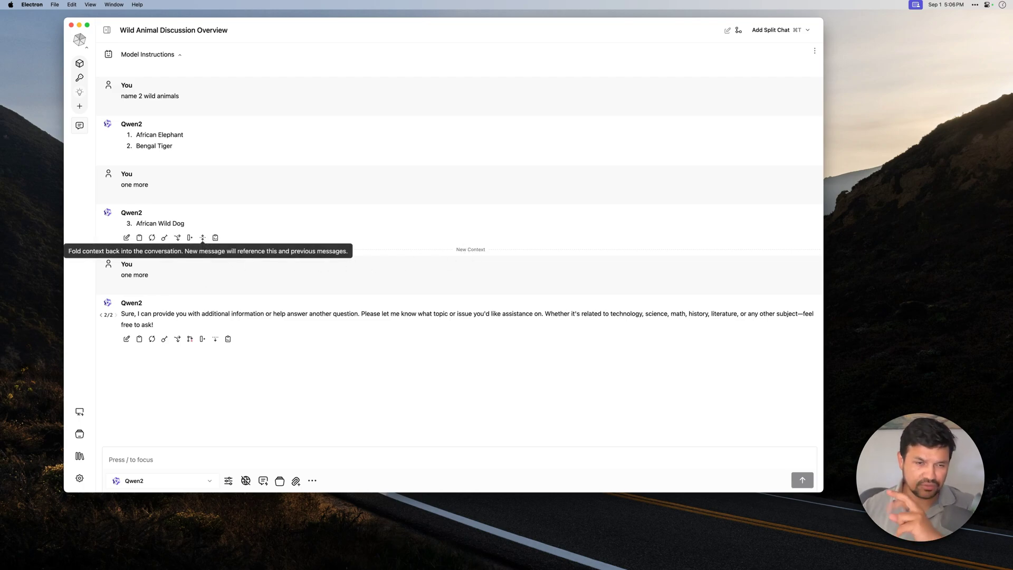
# Fold the context back into the conversation at the African Wild Dog reply and regenerate the last reply as another branch
pyautogui.click(202, 237)
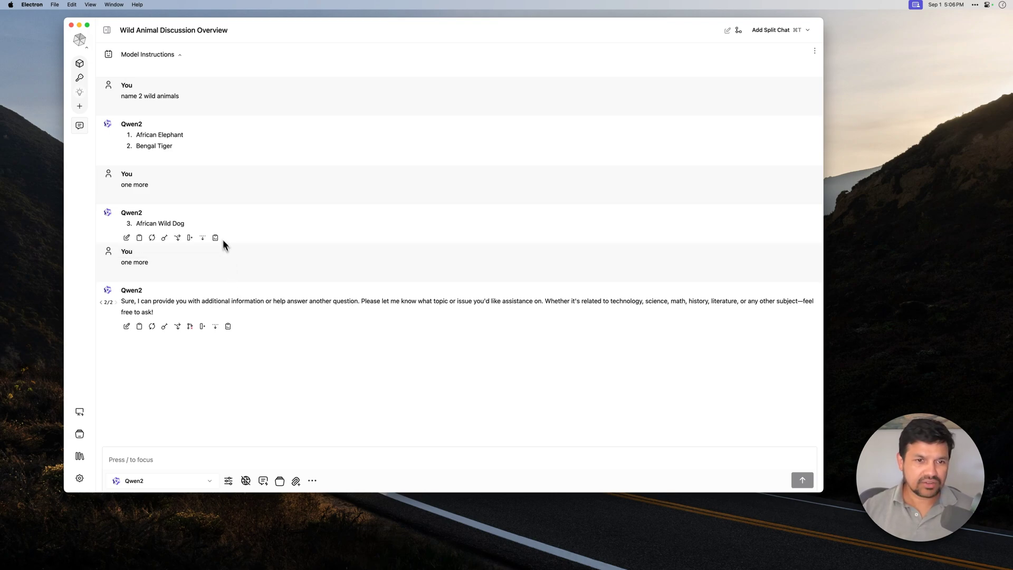
pyautogui.click(152, 327)
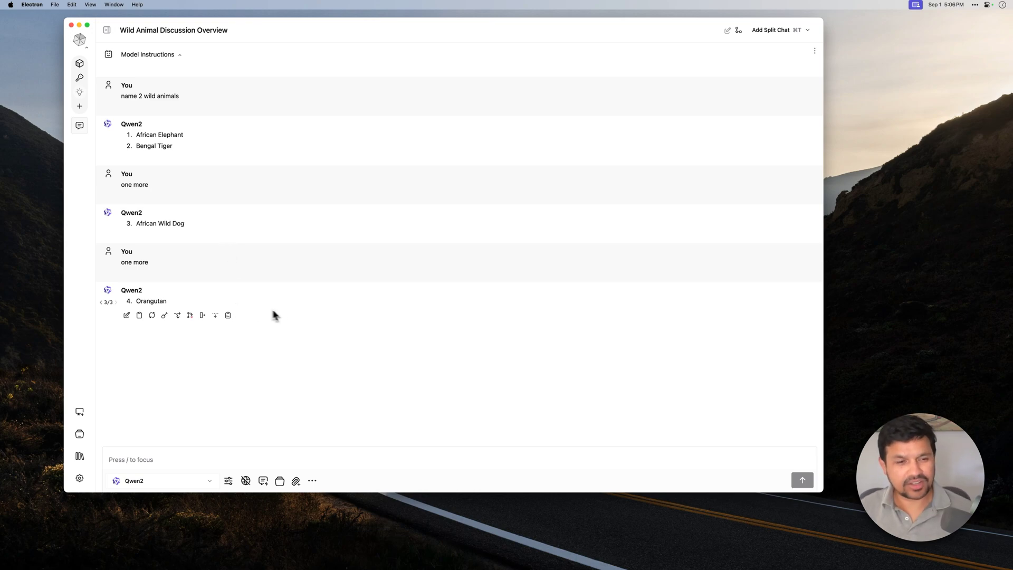
# Switch the reply to the second "one more" message back to its first branch and view the CSS grayscale answer
pyautogui.click(102, 303)
pyautogui.click(101, 303)
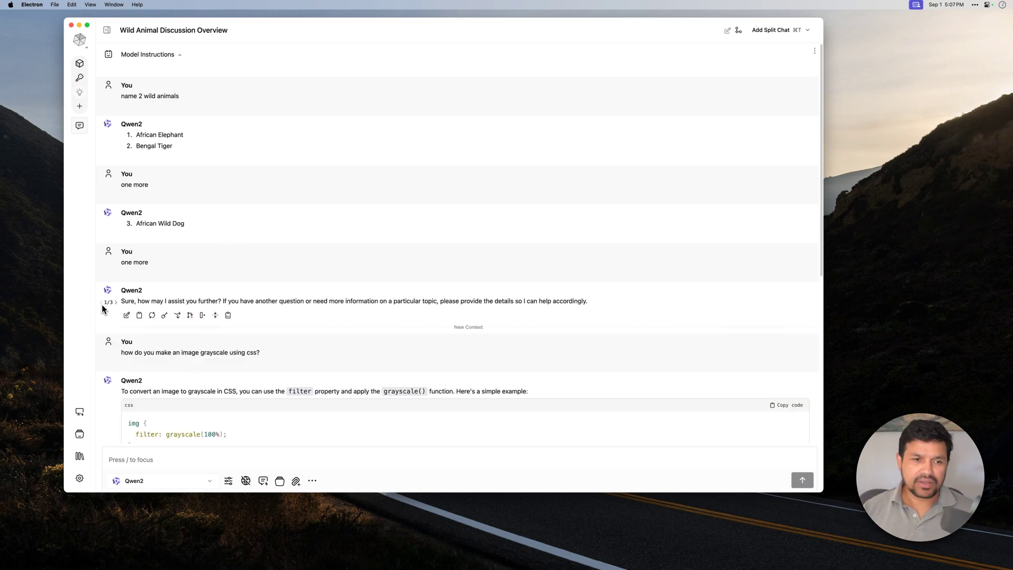
pyautogui.scroll(-5, 367, 311)
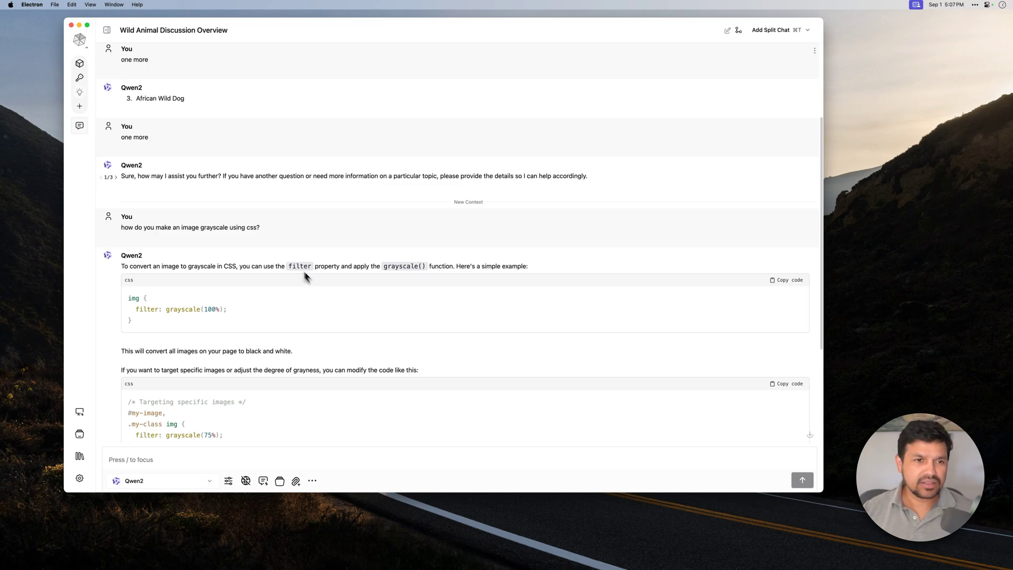
# Show the conversation list, collapse the Random folder, and hide the list again
pyautogui.press('super+b')
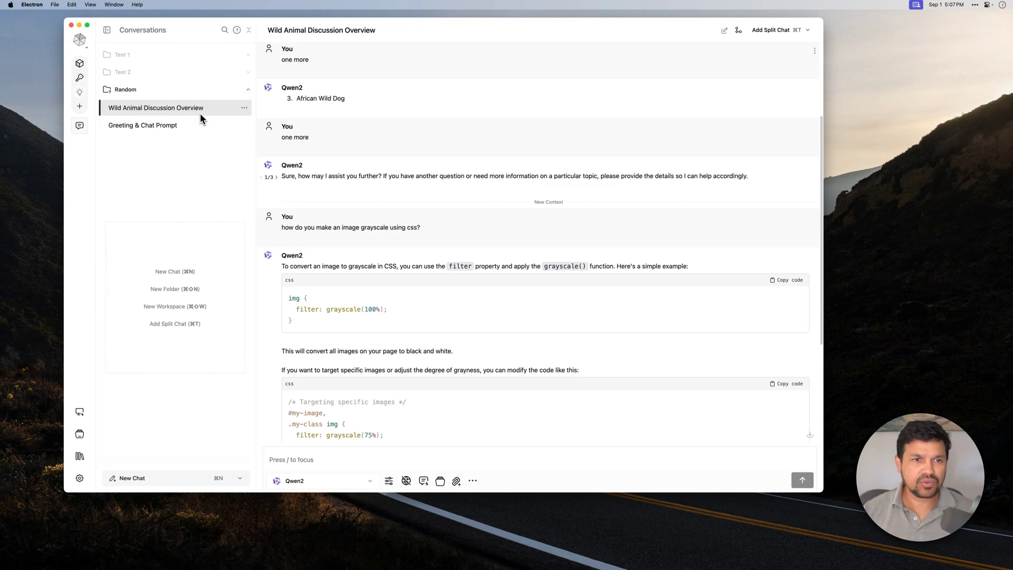
pyautogui.click(249, 91)
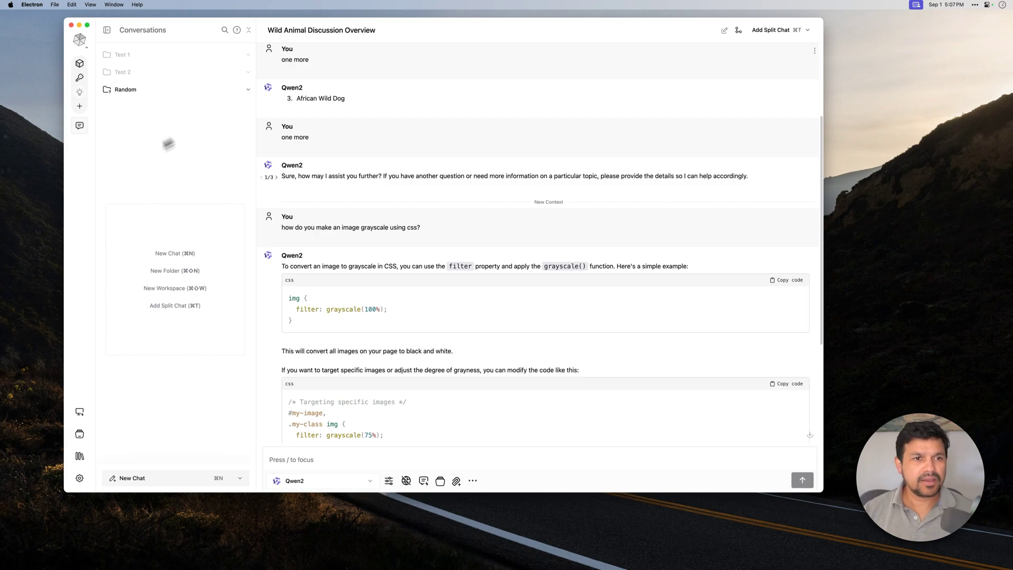
pyautogui.press('super+b')
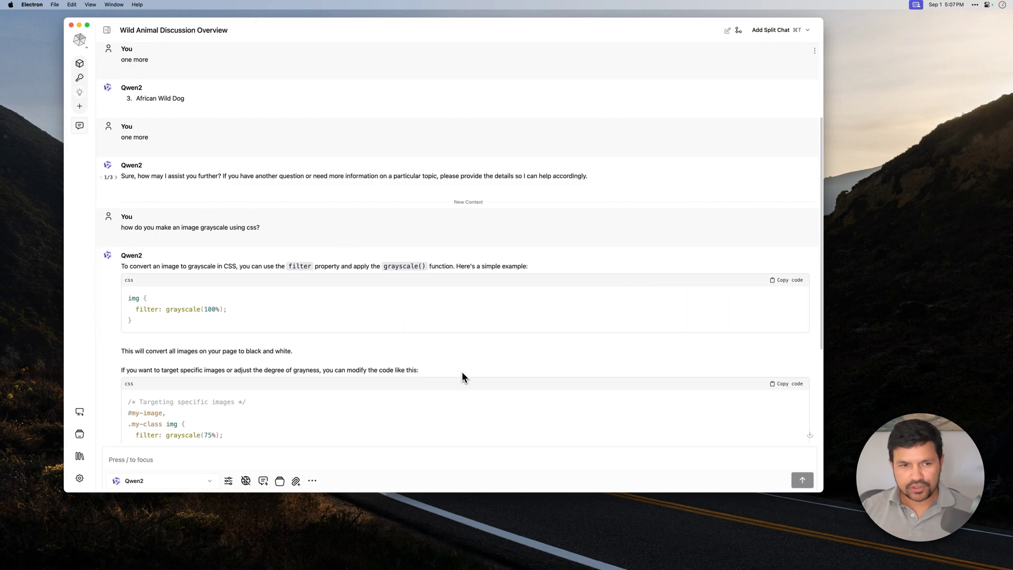
# Clear all messages from the Wild Animal Discussion Overview chat
pyautogui.scroll(-5, 464, 373)
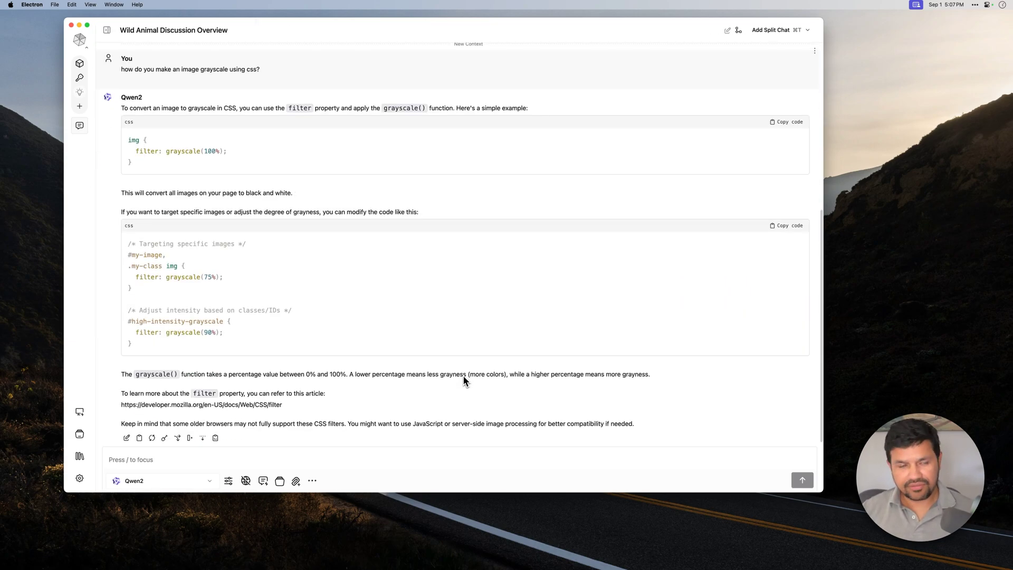
pyautogui.scroll(10, 463, 374)
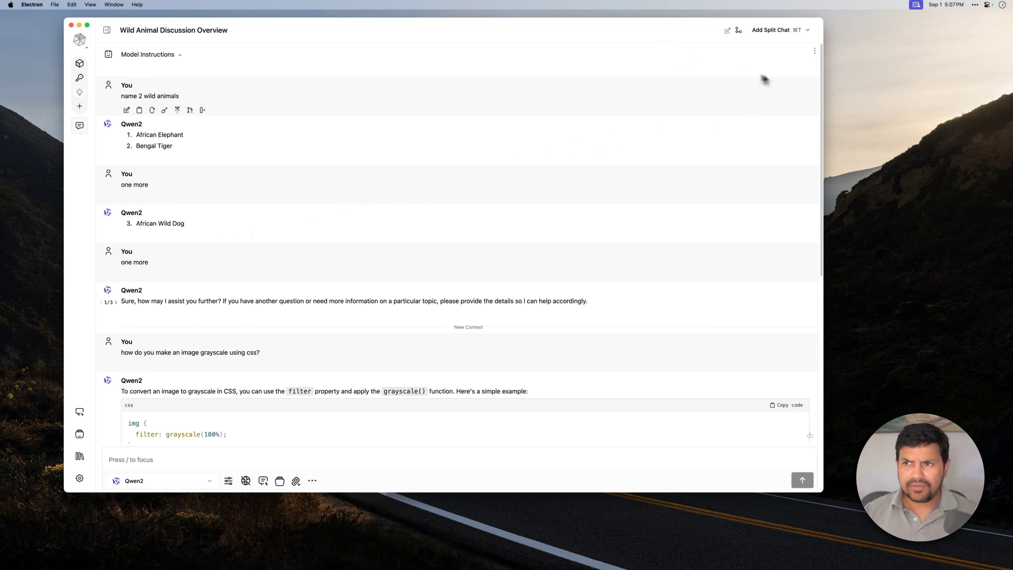
pyautogui.click(815, 51)
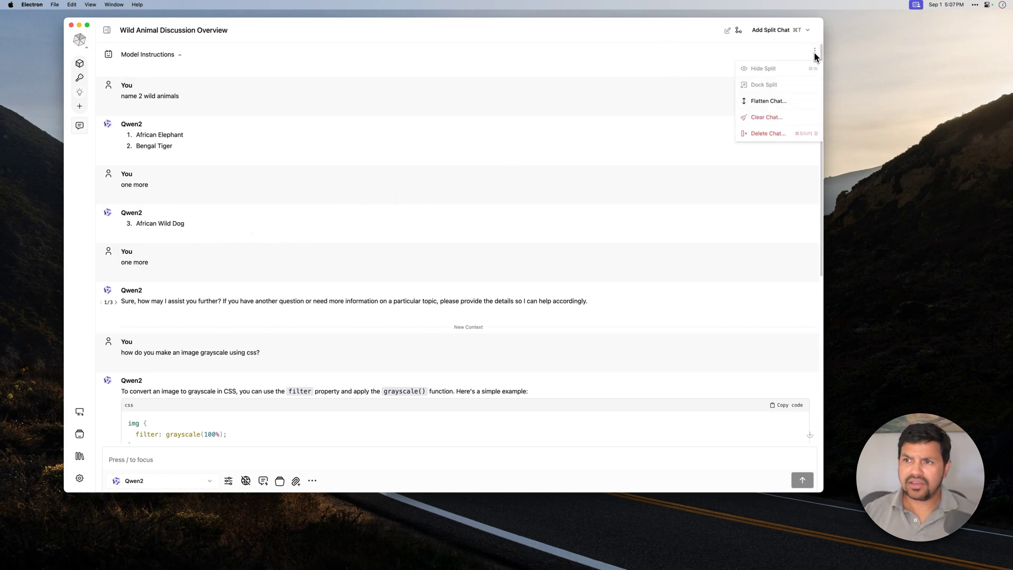
pyautogui.click(765, 117)
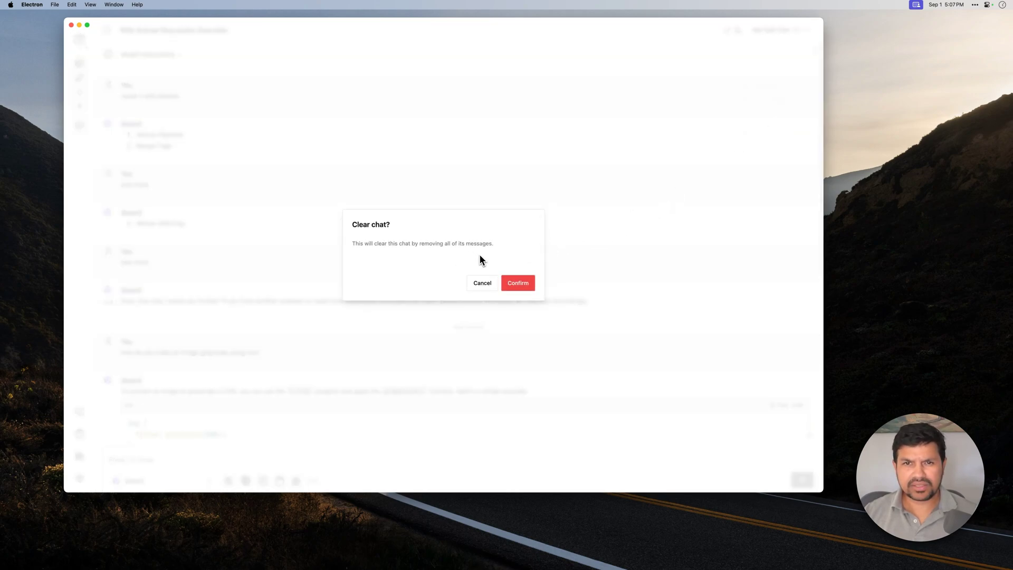
pyautogui.click(516, 283)
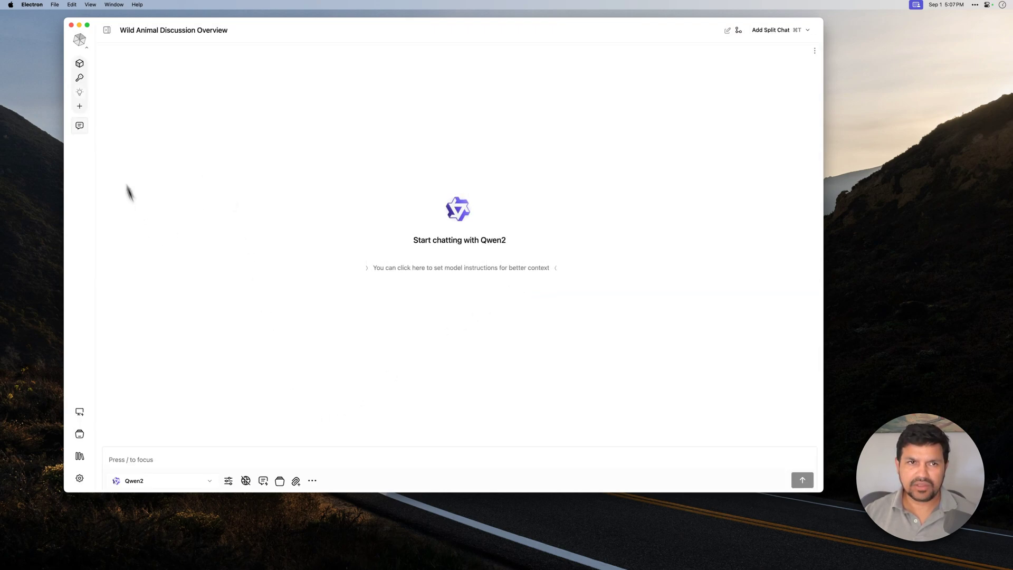
# Reveal the conversation list, look inside the Random folder, and collapse it again
pyautogui.moveTo(82, 210)
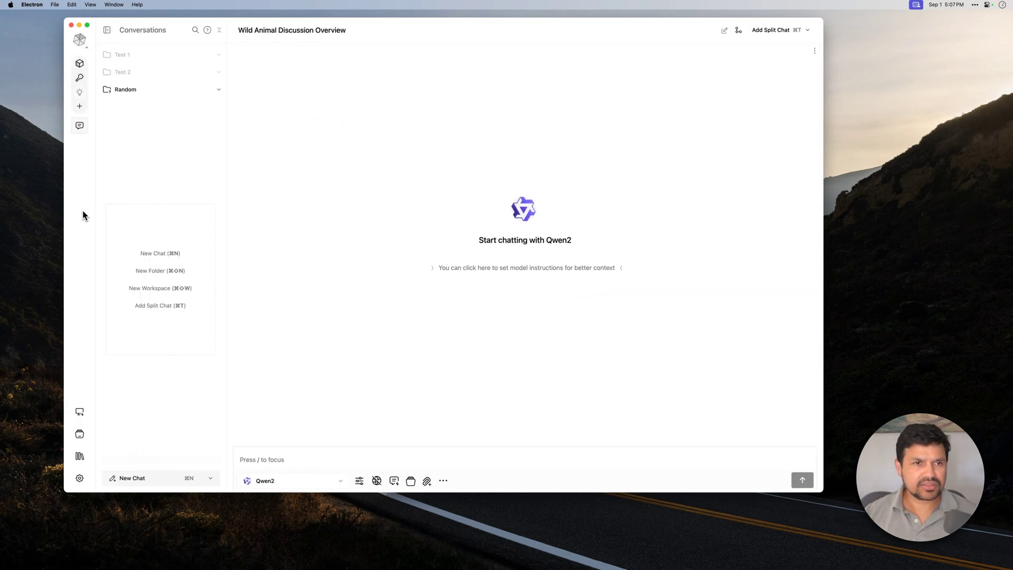
pyautogui.click(197, 91)
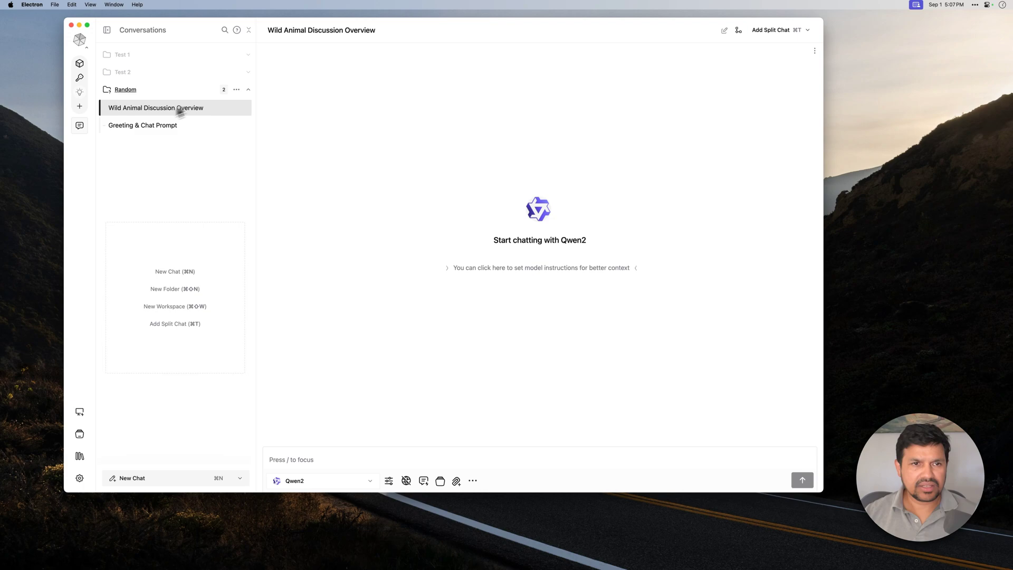
pyautogui.click(166, 91)
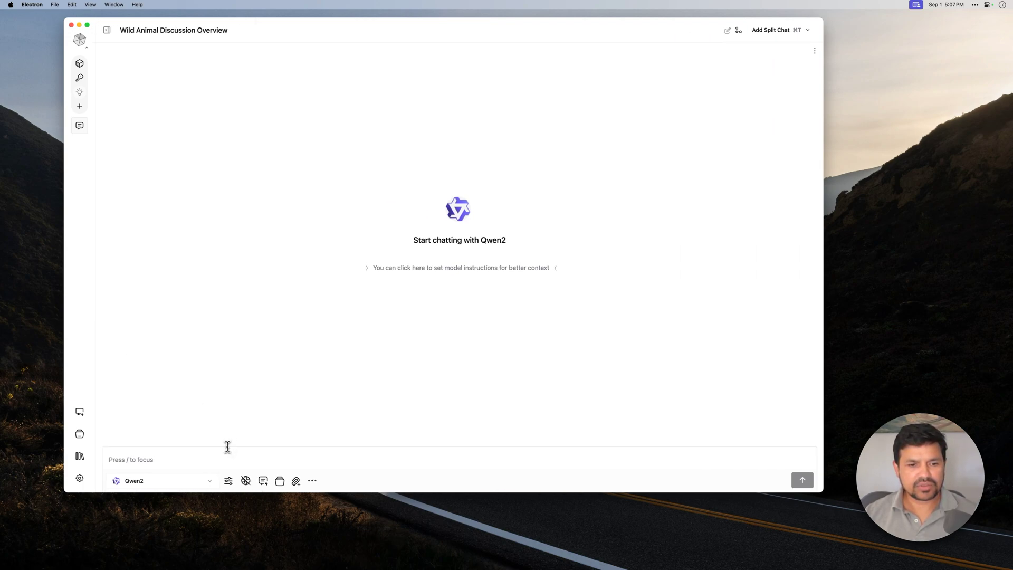
# Send "one more" to Qwen2 in the emptied Wild Animal Discussion Overview chat
pyautogui.click(224, 454)
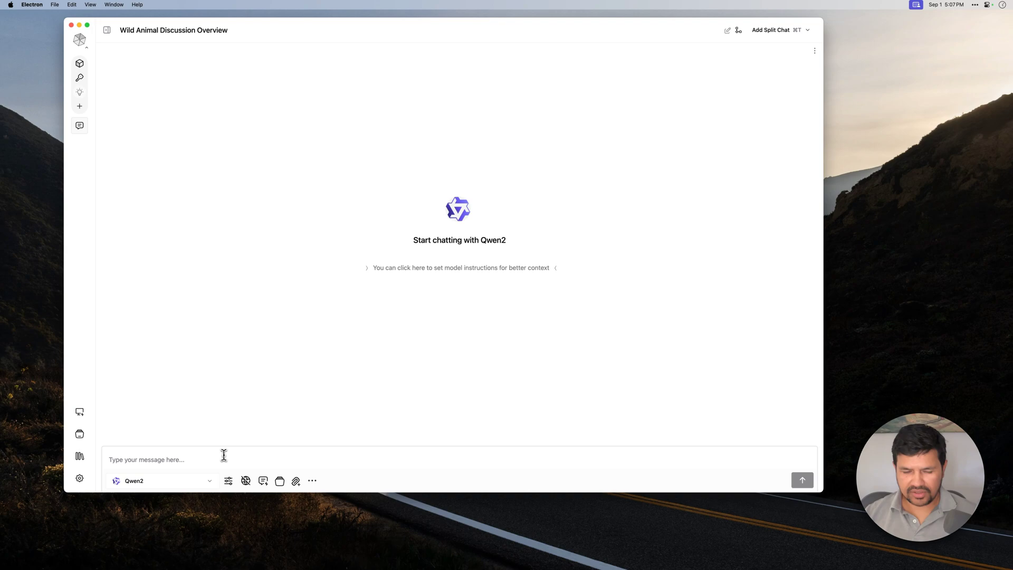
pyautogui.write('one more')
pyautogui.press('Return')
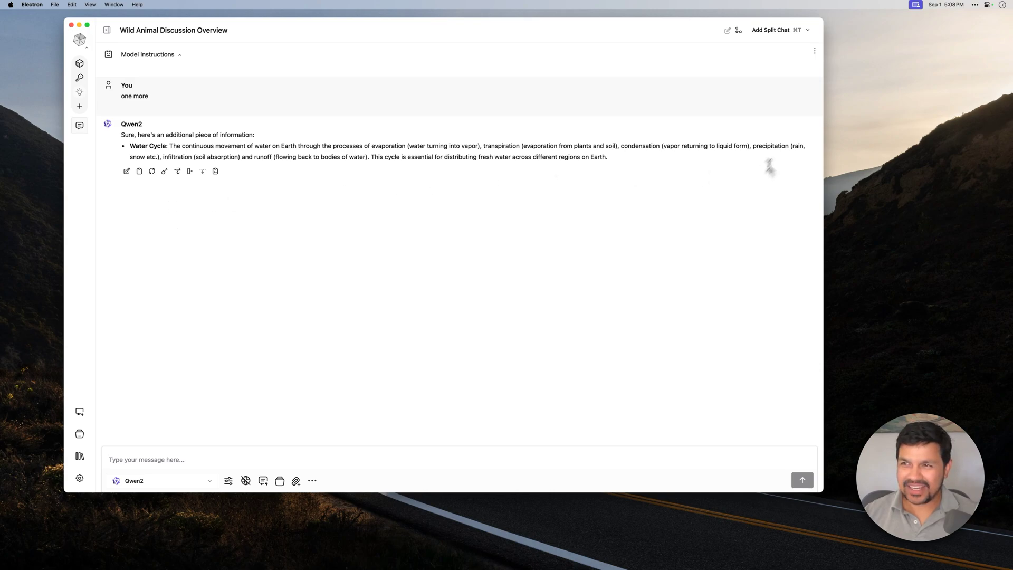
# Clear the Wild Animal Discussion Overview chat again, removing the lone "one more" exchange
pyautogui.click(814, 50)
pyautogui.click(787, 118)
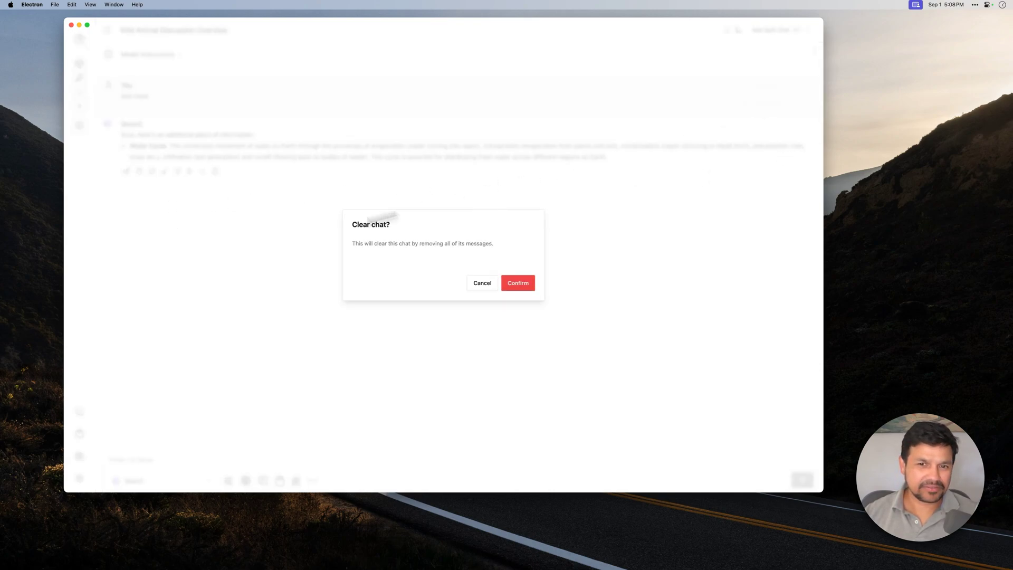
pyautogui.click(517, 283)
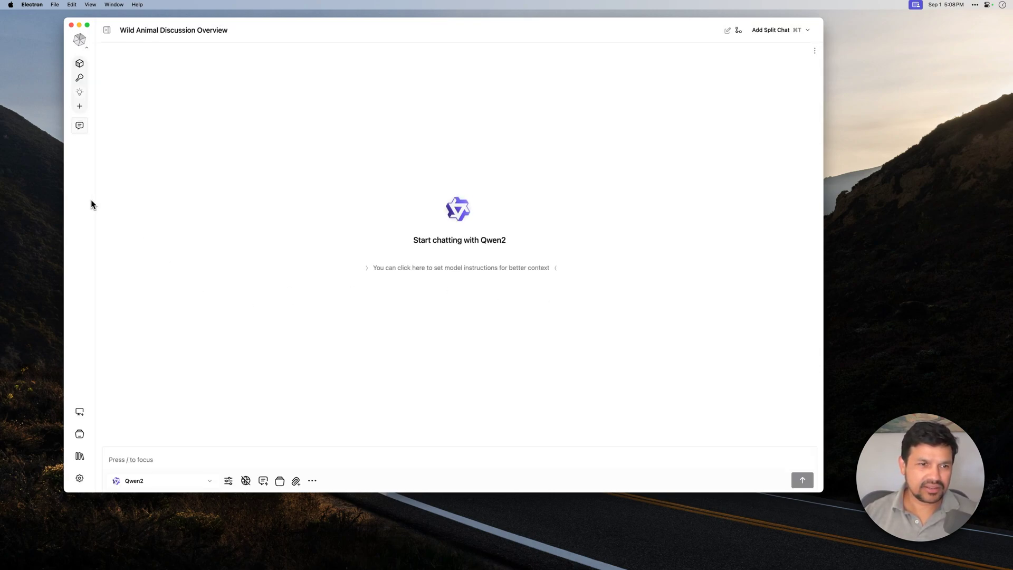
# Expand the Random folder, examine its folder options, and dismiss them without choosing any
pyautogui.moveTo(91, 200)
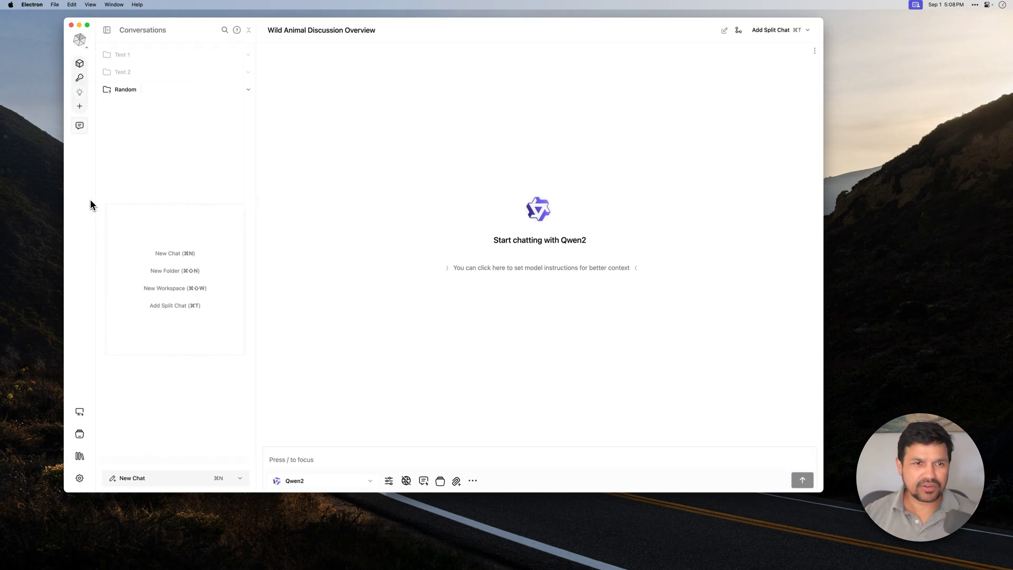
pyautogui.click(248, 90)
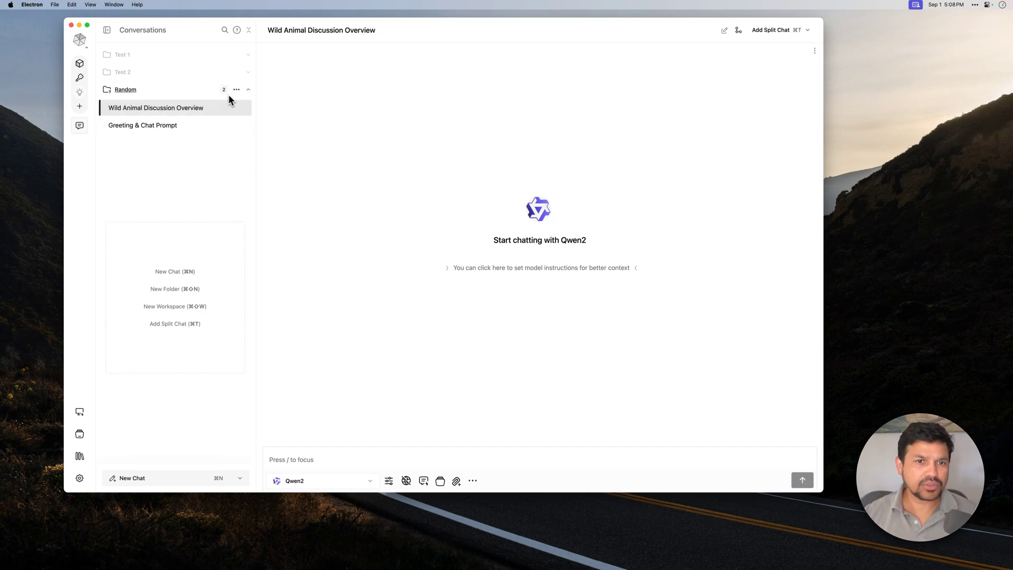
pyautogui.click(237, 90)
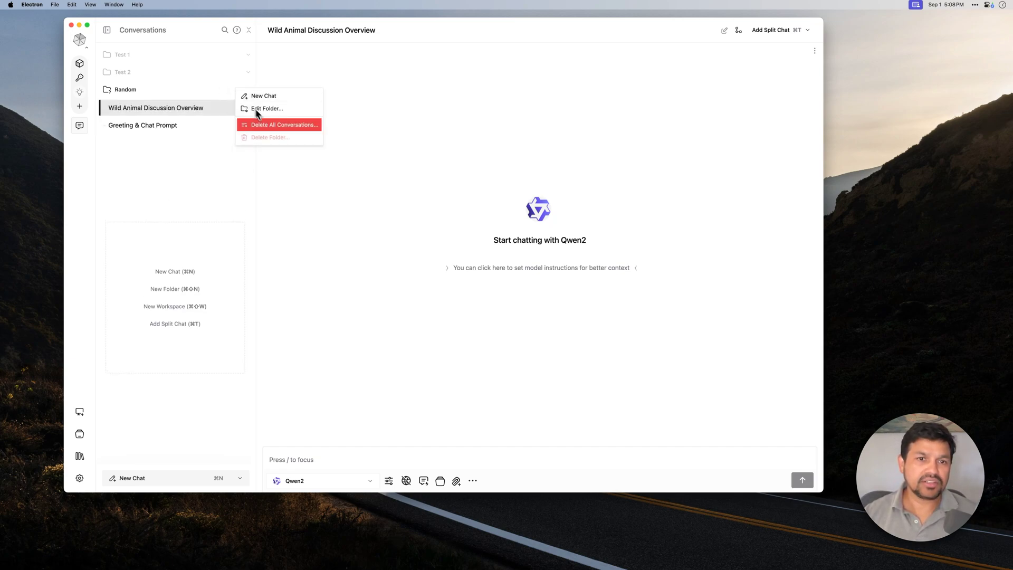
pyautogui.click(353, 363)
# Select both conversations in the Random folder, examine the bulk actions, and clear the selection
pyautogui.moveTo(177, 112); pyautogui.dragTo(240, 104)
pyautogui.rightClick(199, 107)
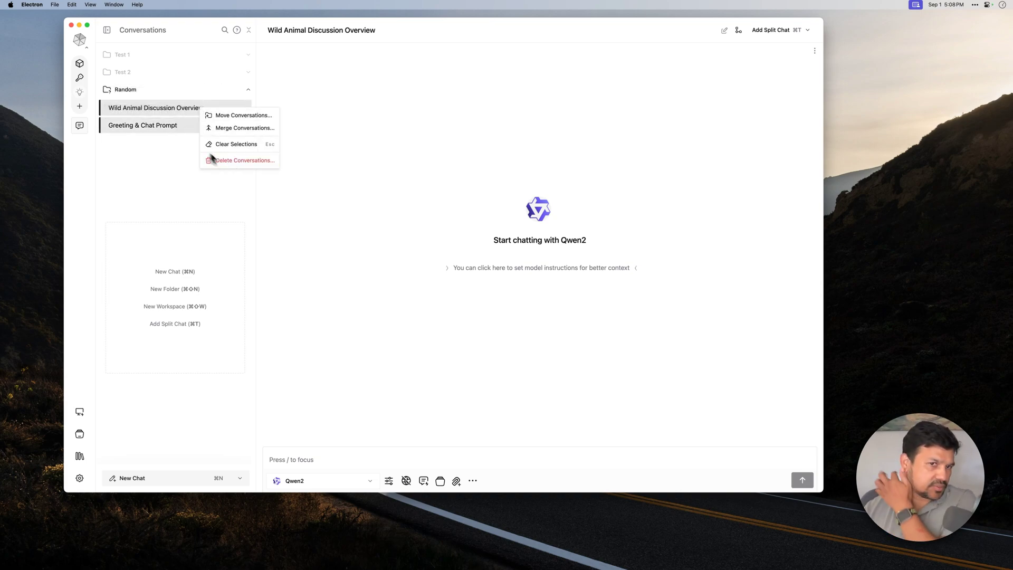
pyautogui.click(159, 168)
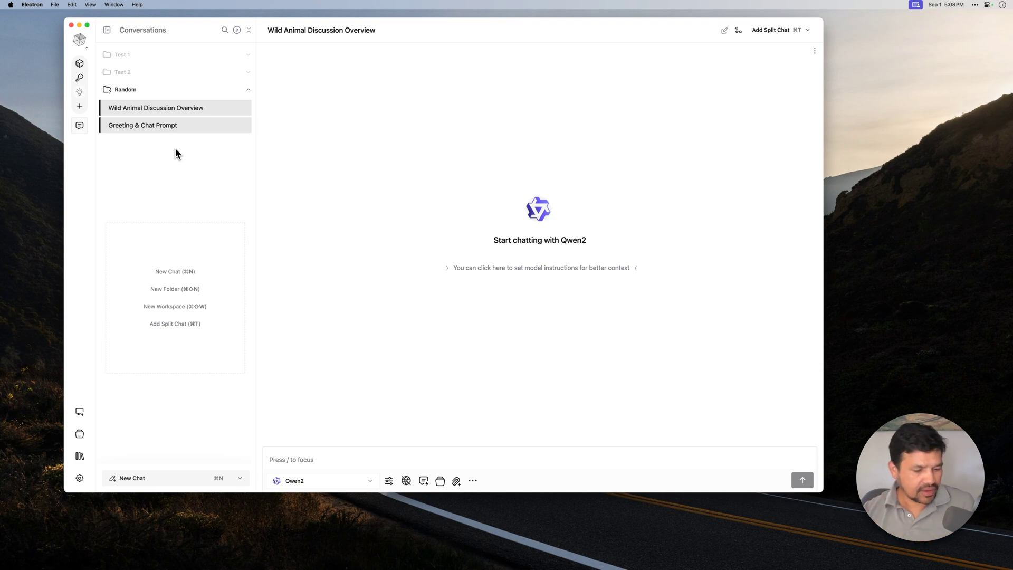
pyautogui.click(176, 151)
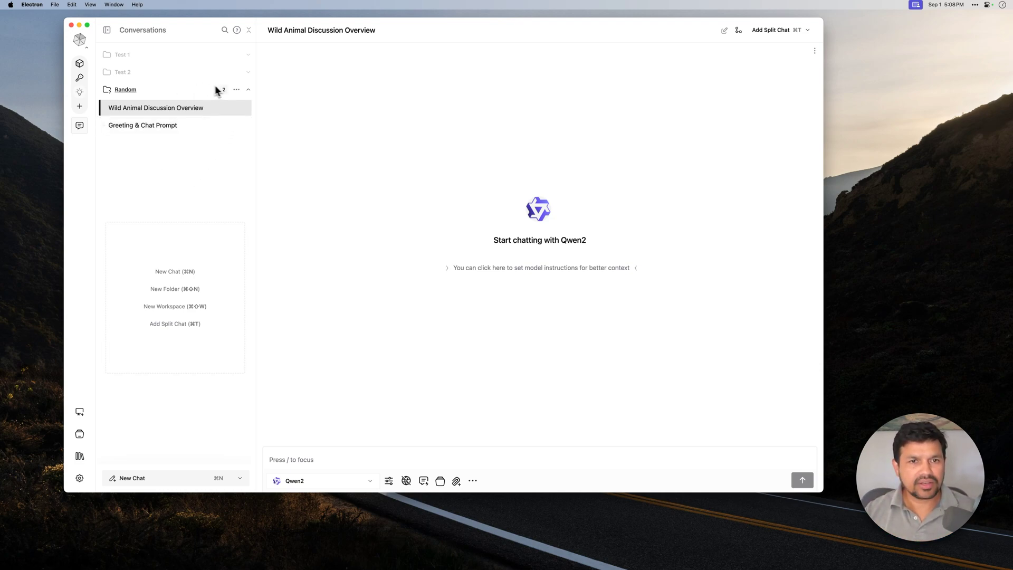
pyautogui.click(237, 89)
pyautogui.press('Escape')
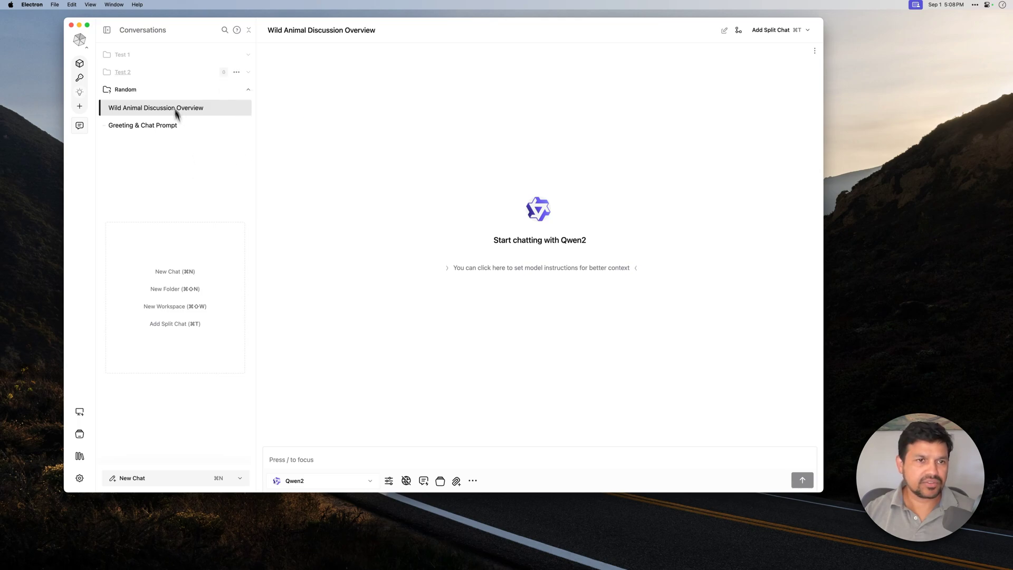
# Open the Test 2 folder and start a chat in it with the message "hi"
pyautogui.click(162, 69)
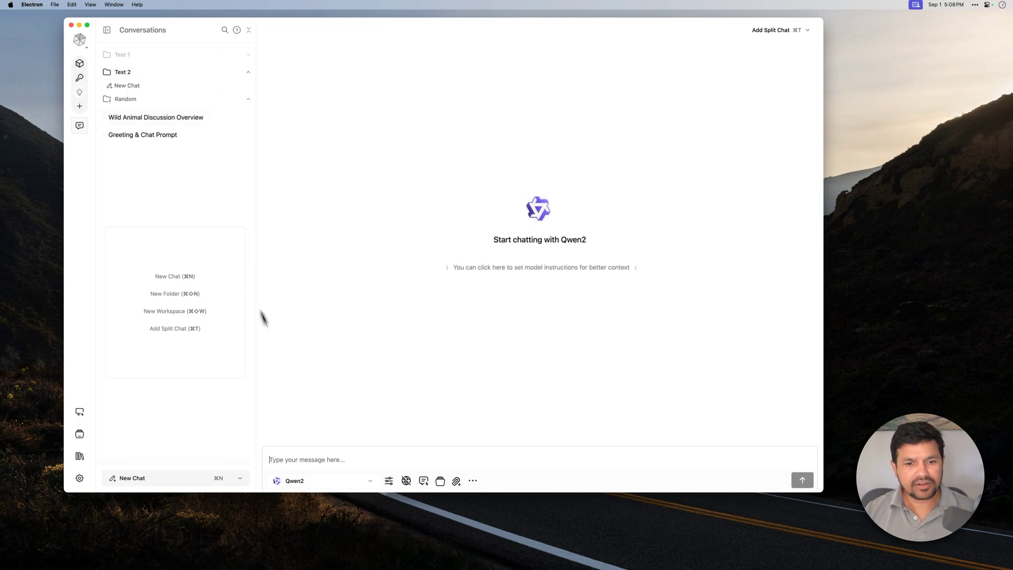
pyautogui.write('hi')
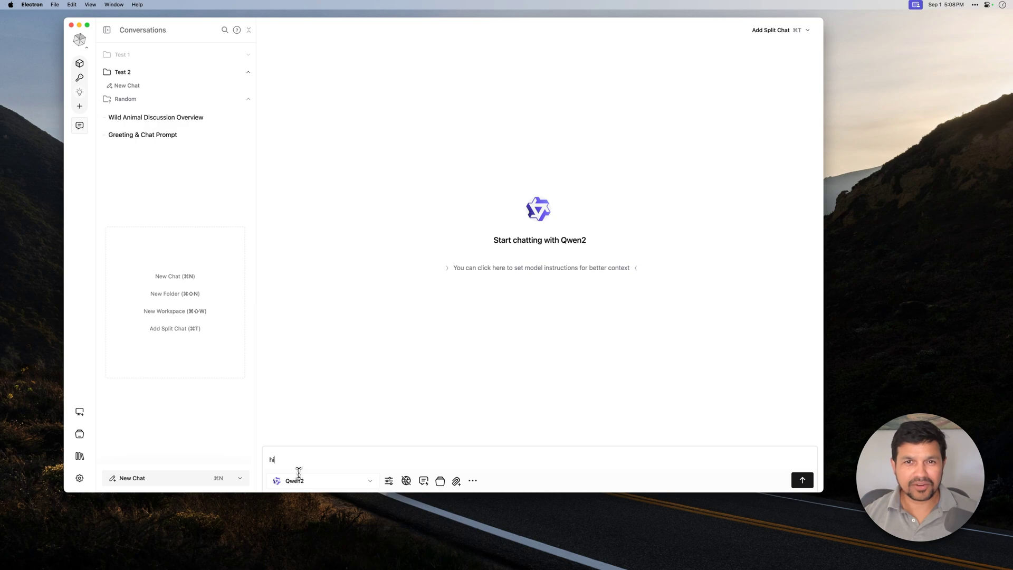
pyautogui.press('Return')
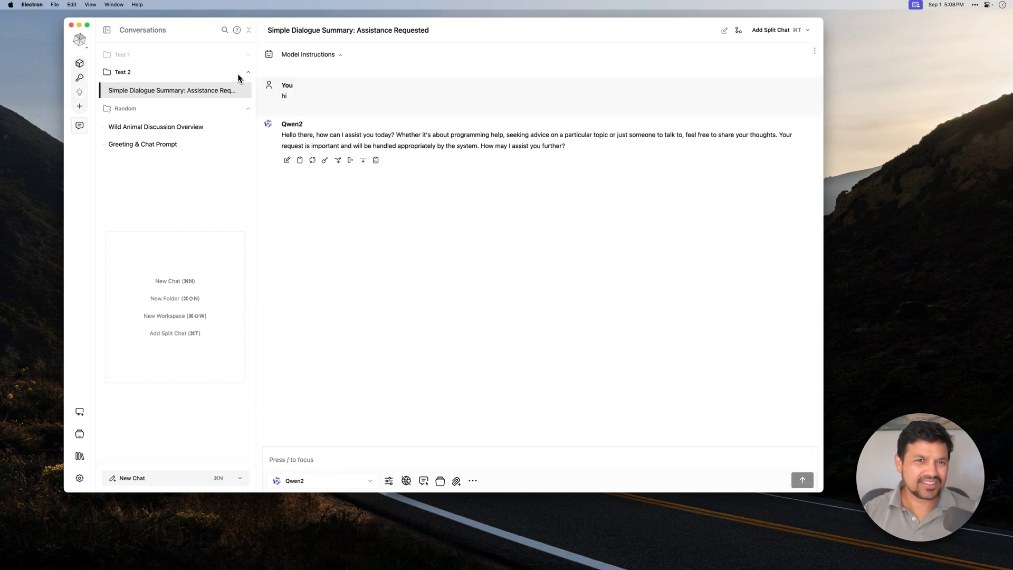
# Create a second chat in the Test 2 folder and send the message "hello"
pyautogui.click(240, 73)
pyautogui.click(257, 79)
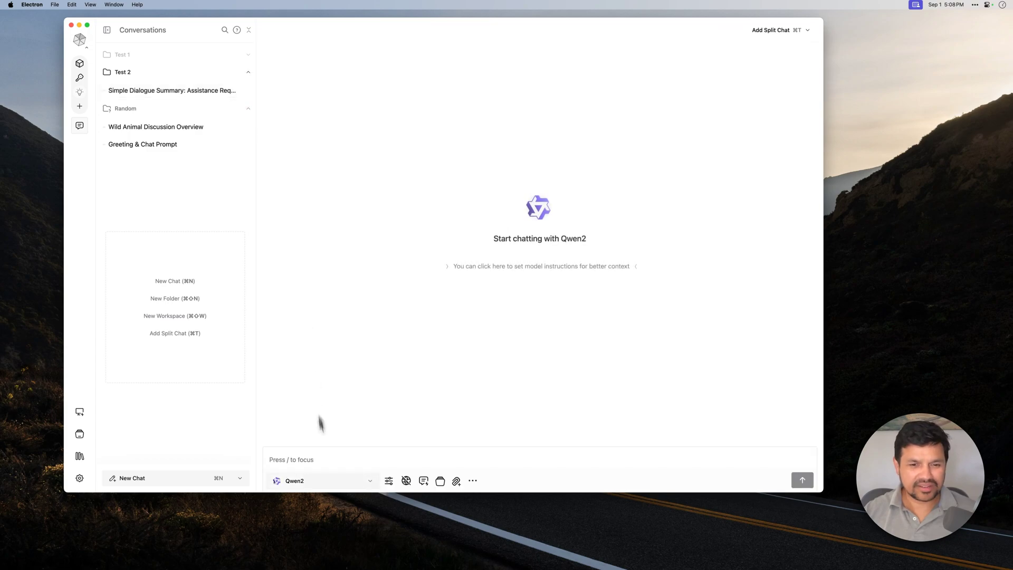
pyautogui.click(334, 456)
pyautogui.write('hello')
pyautogui.press('Return')
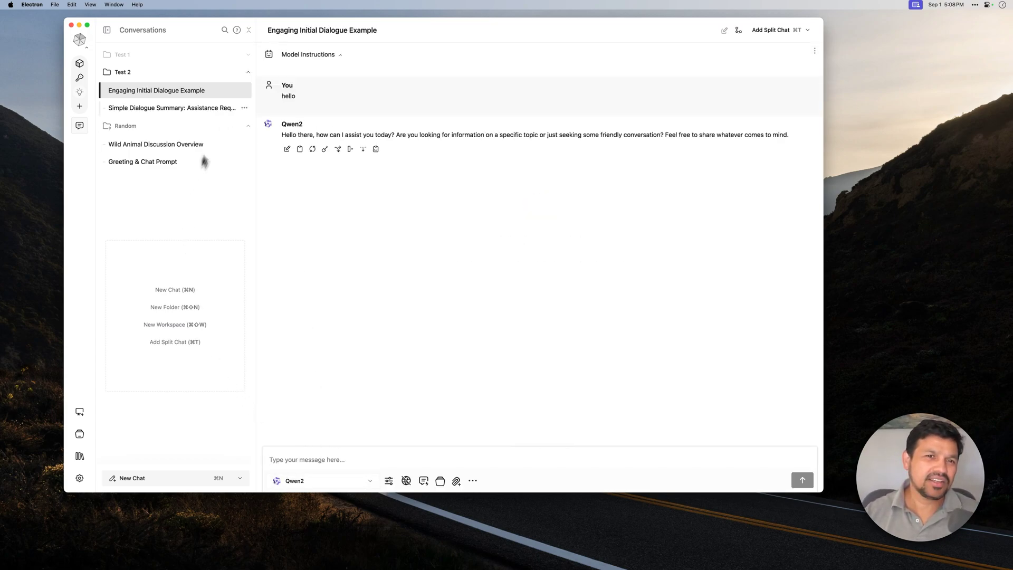
# Delete all conversations inside the Test 2 folder
pyautogui.click(240, 72)
pyautogui.click(251, 111)
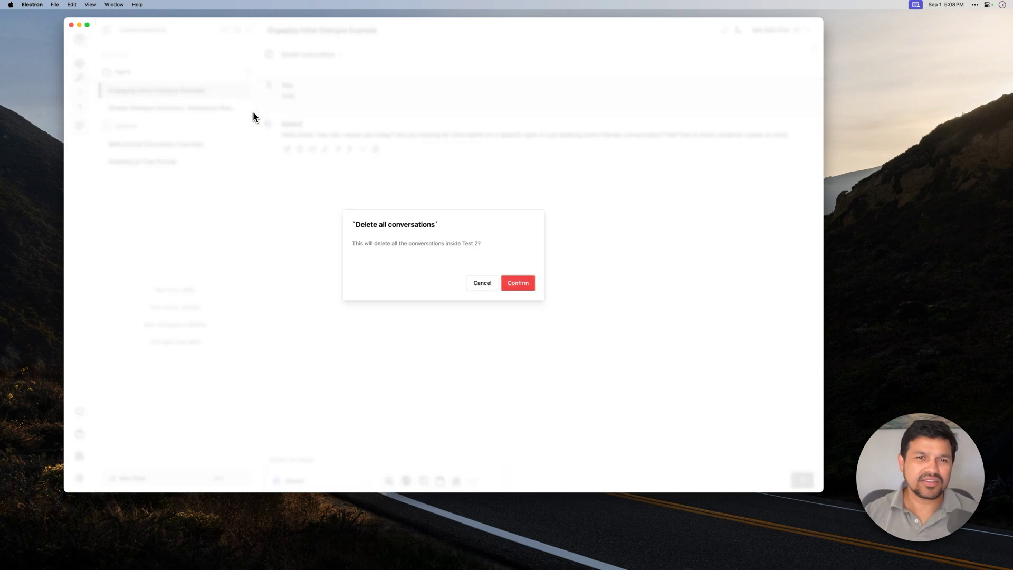
pyautogui.click(518, 283)
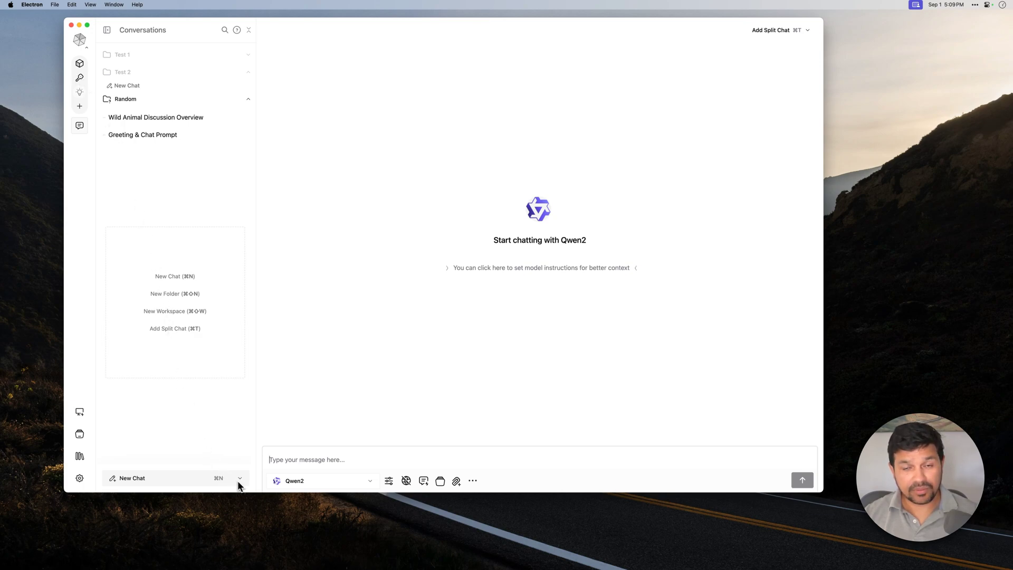
# Open the Greeting & Chat Prompt chat and start a new context below the gemma2:2b reply
pyautogui.click(807, 30)
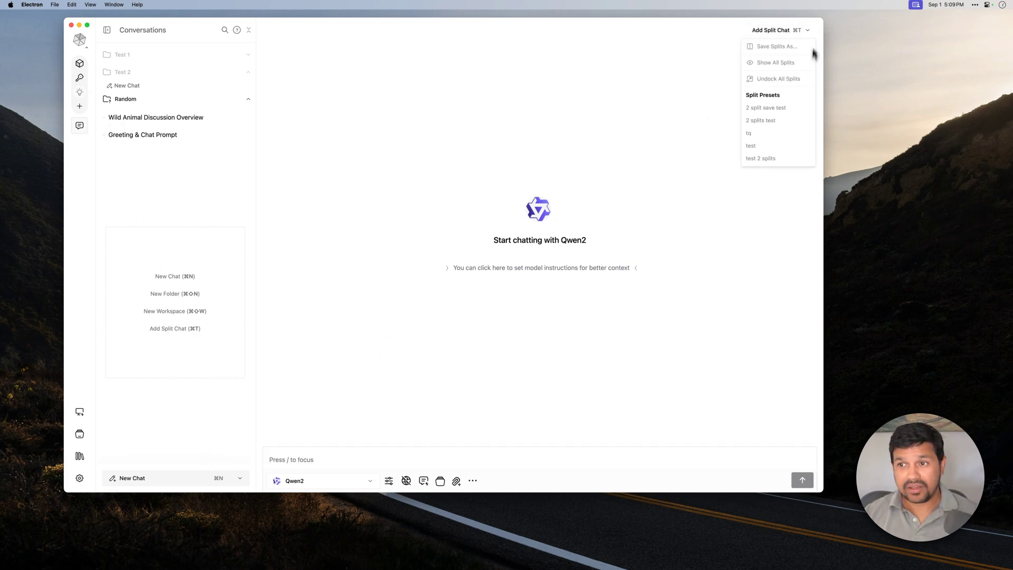
pyautogui.click(181, 134)
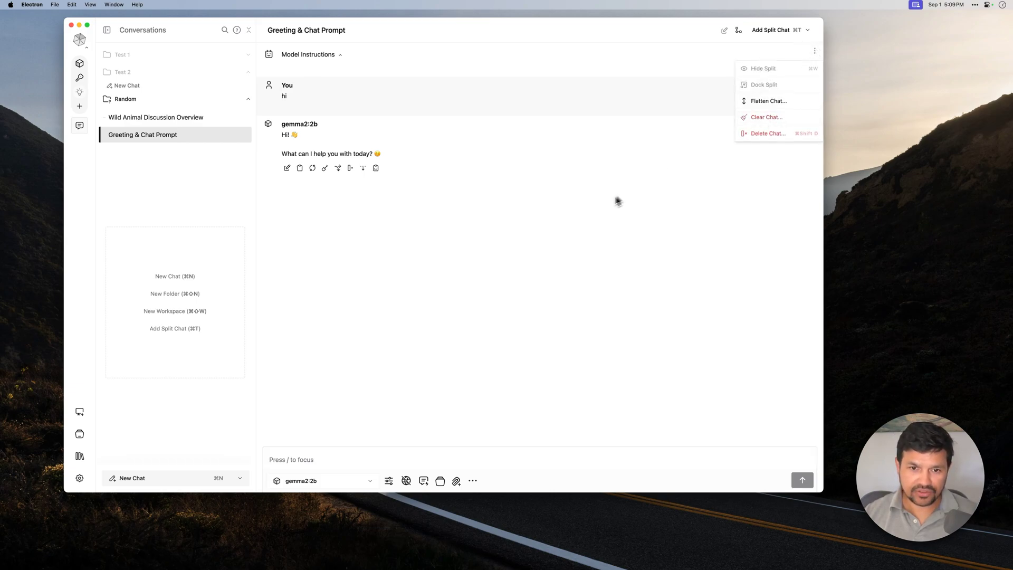
pyautogui.click(584, 227)
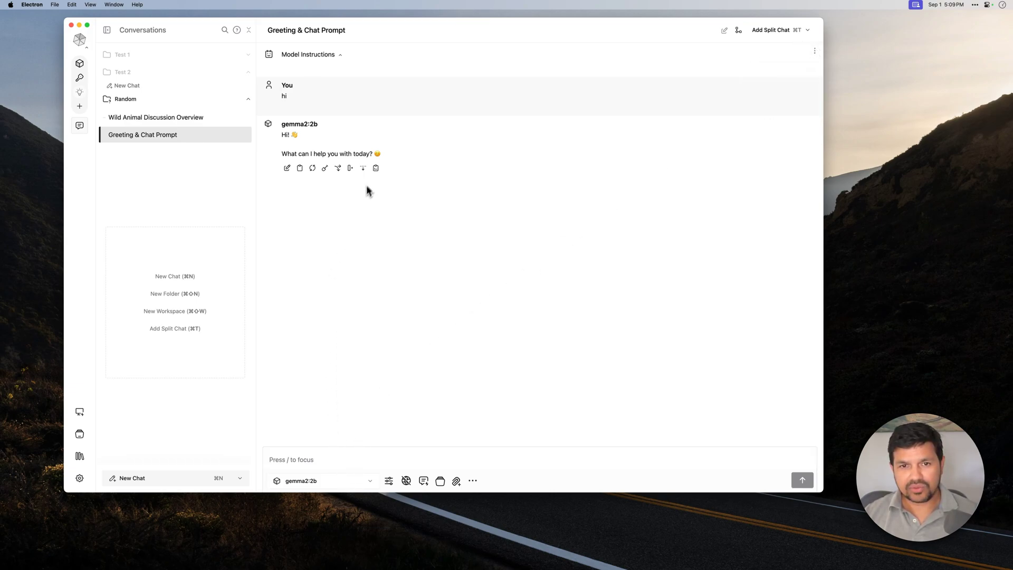
pyautogui.click(363, 168)
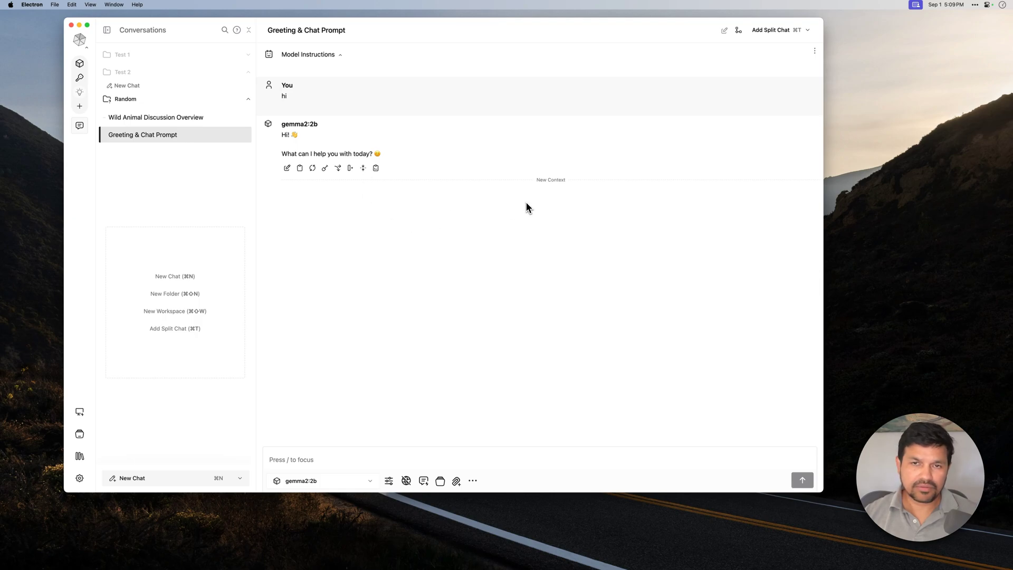